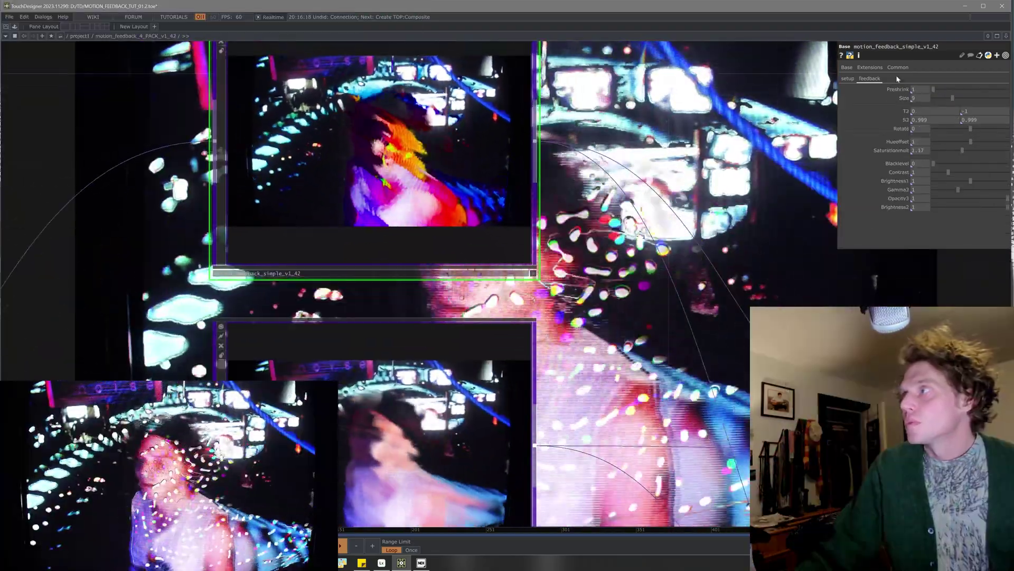
Show the setup parameters of the motion_feedback_simple_v1_42 component.
click(847, 79)
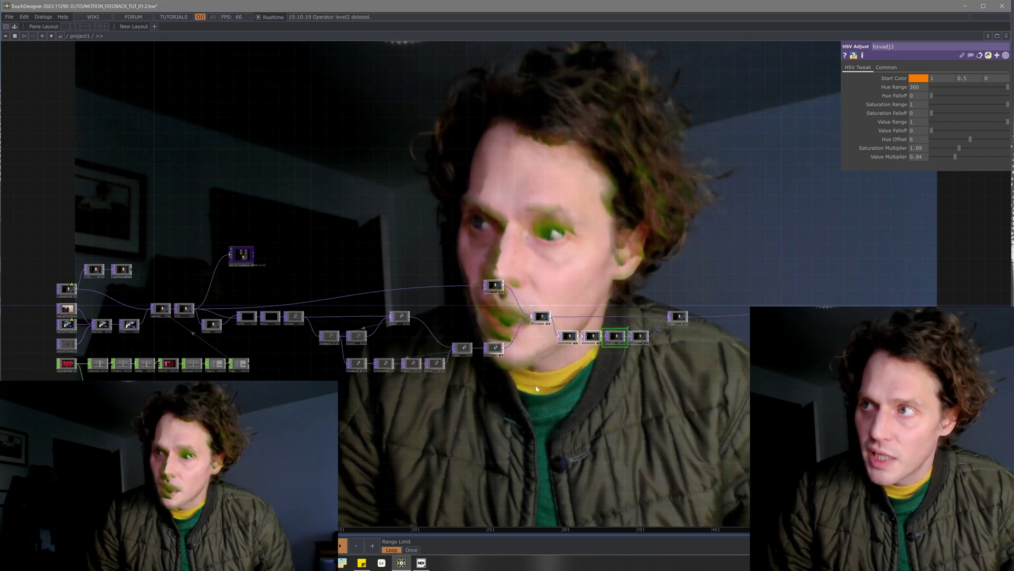
Open the motion_feedback_4_PACK_v1_42 component and enter the motion_feedback_simple_v1_42 network inside it.
scroll(236, 278, up, 6)
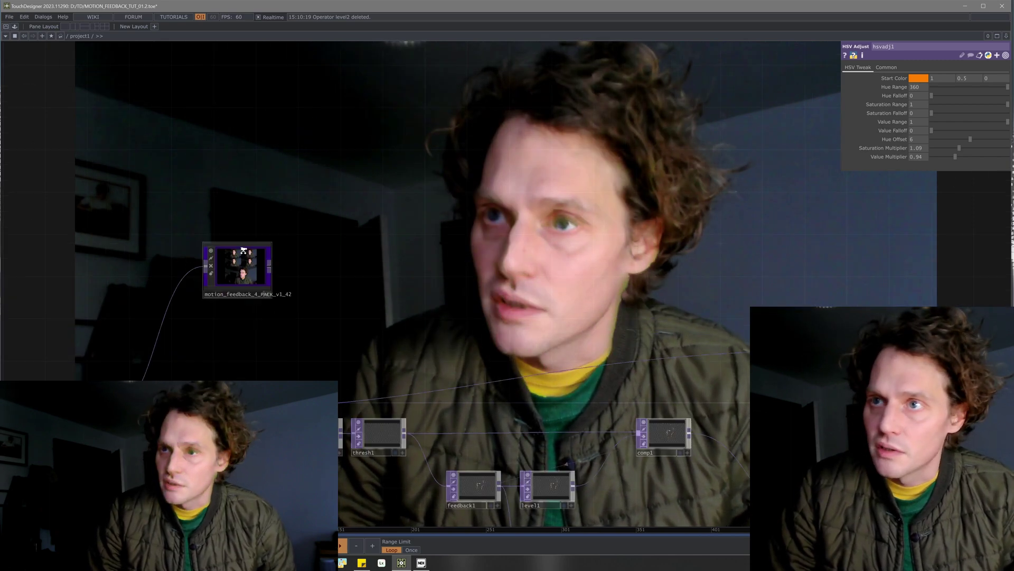
drag(443, 225, 440, 259)
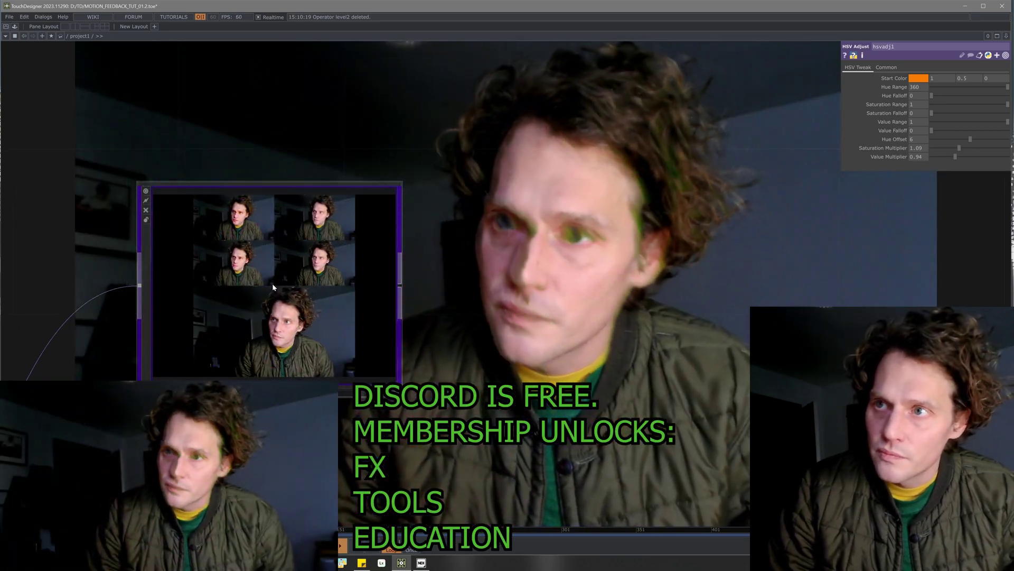
scroll(272, 283, up, 3)
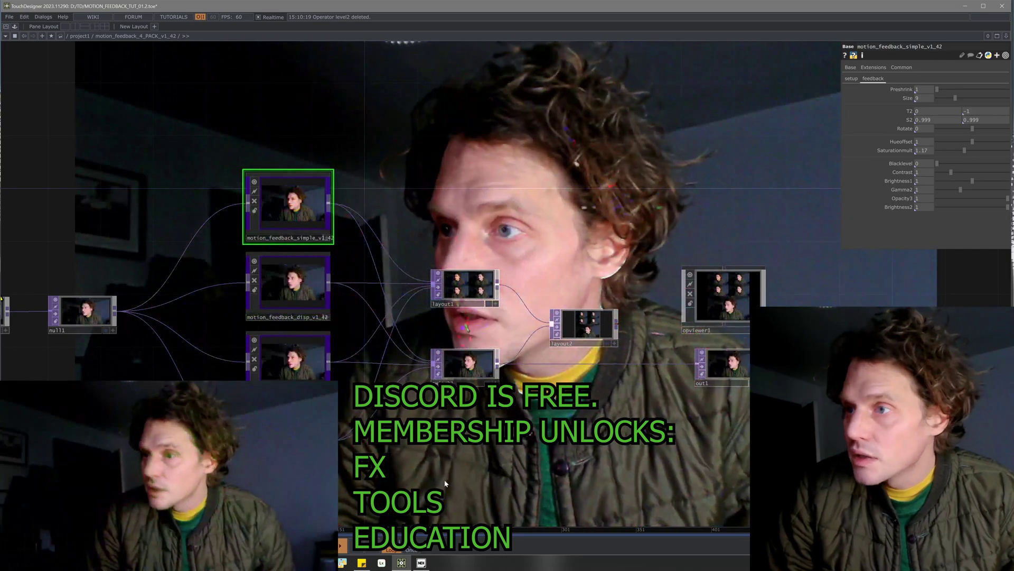
drag(443, 477, 386, 421)
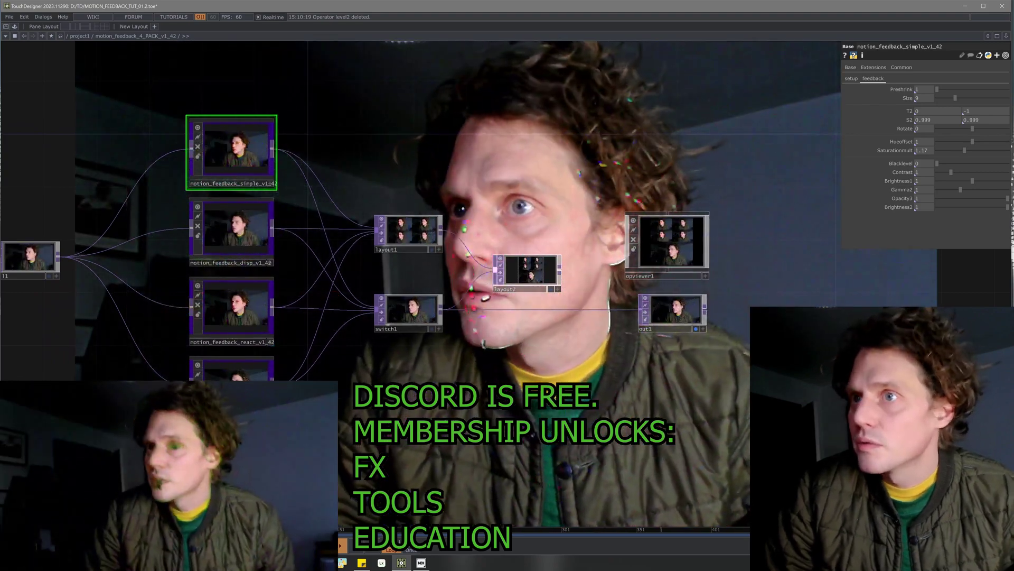
scroll(221, 141, up, 5)
scroll(250, 175, up, 2)
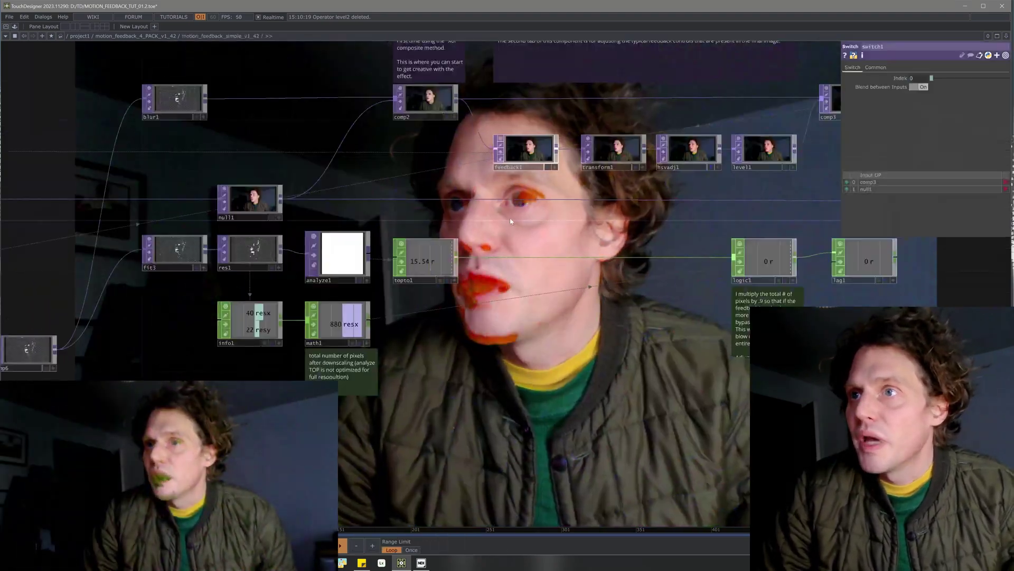
Go to the input section of the network around in1 and reset the feedback.
scroll(522, 219, down, 6)
scroll(230, 233, up, 5)
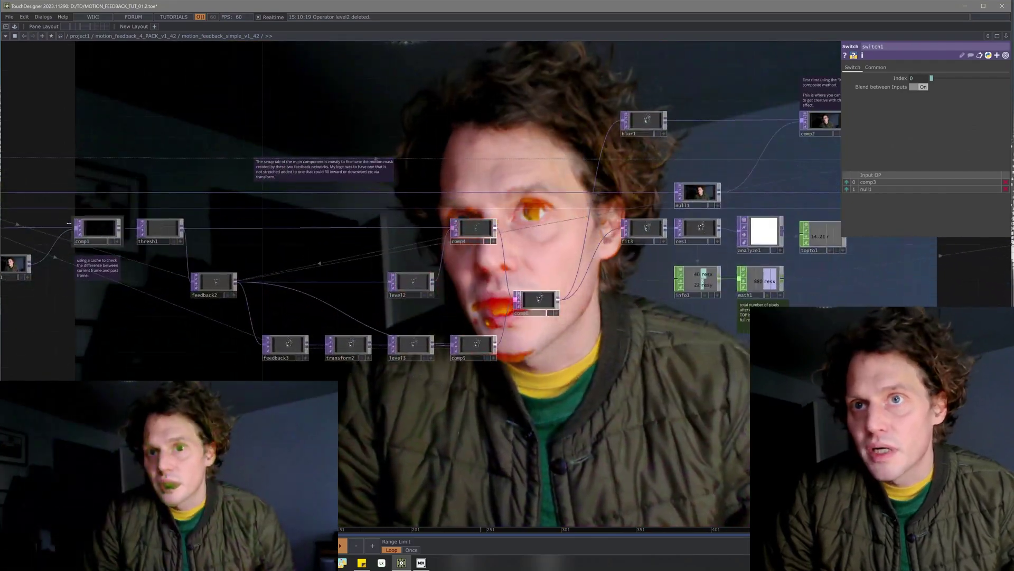
drag(204, 366, 750, 373)
key(1)
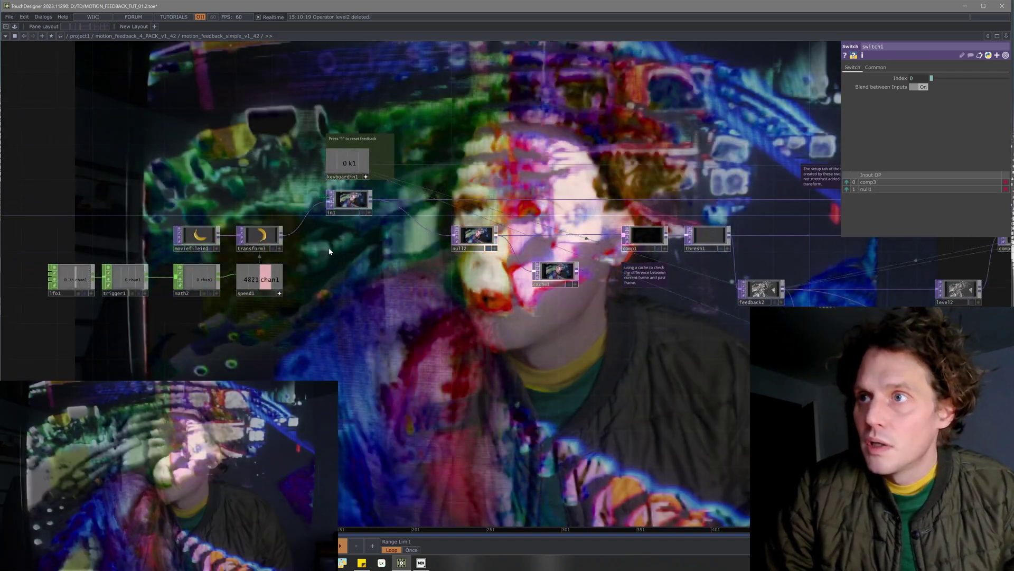
drag(331, 249, 313, 296)
key(1)
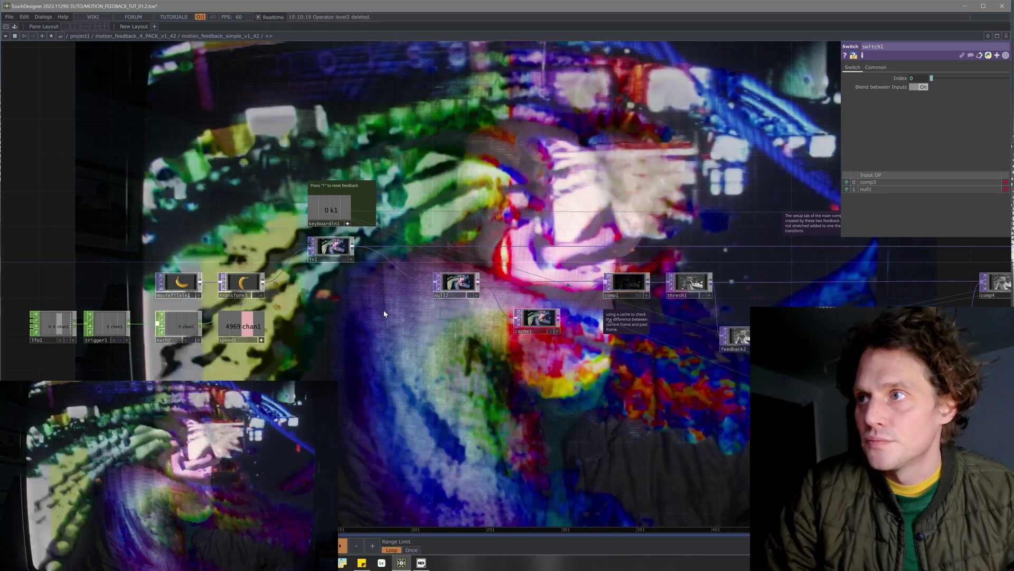
Examine the keyboardin1 reset control and the parameters of the feedback2 and feedback3 operators.
drag(384, 313, 347, 335)
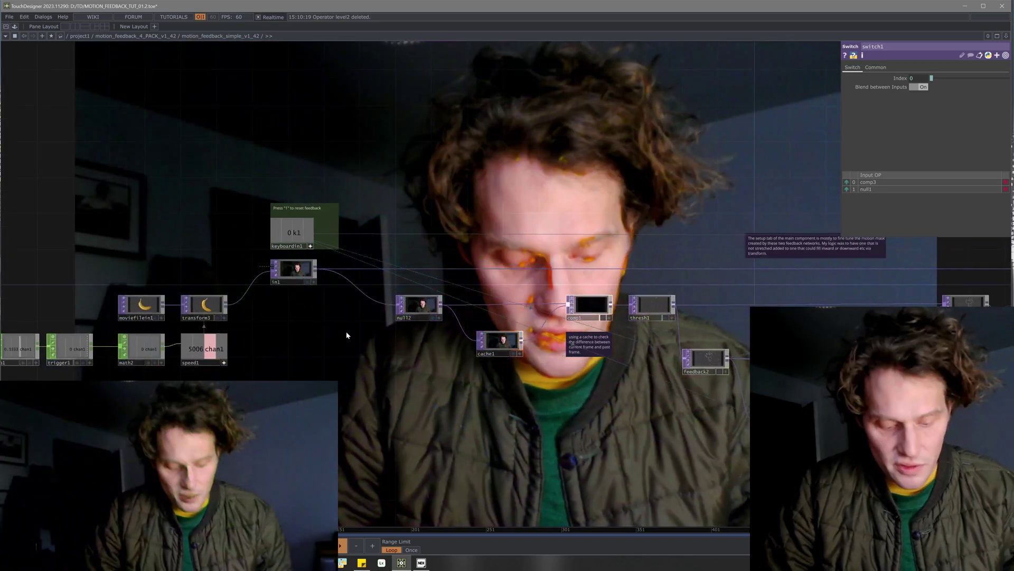
scroll(300, 214, up, 5)
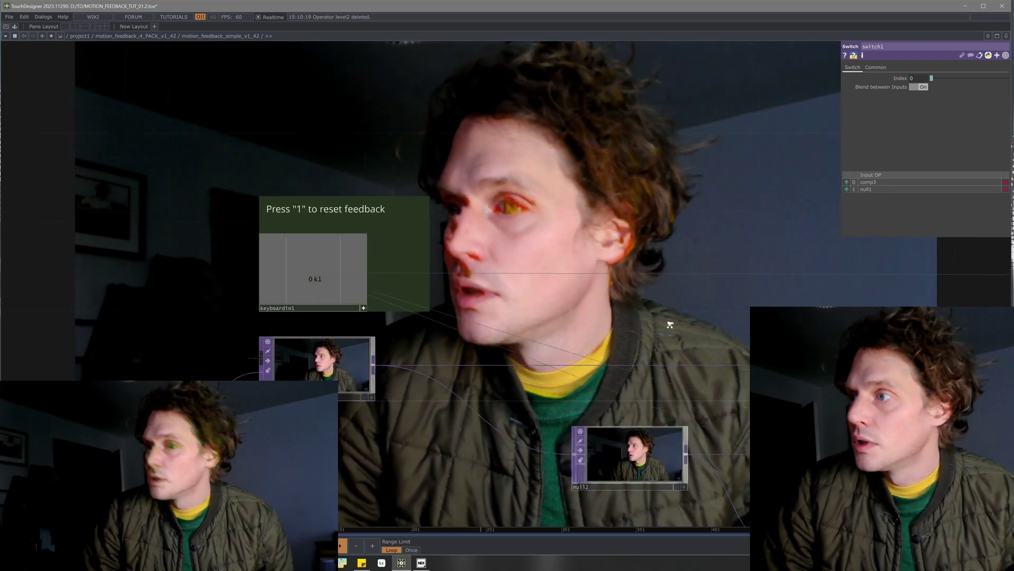
scroll(670, 324, down, 6)
click(678, 353)
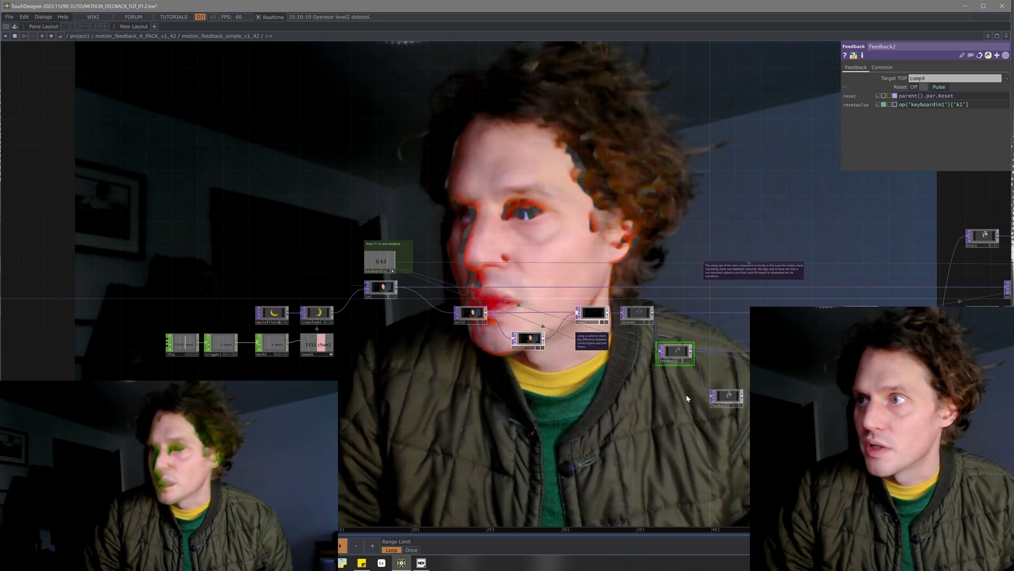
drag(680, 431, 417, 386)
click(462, 358)
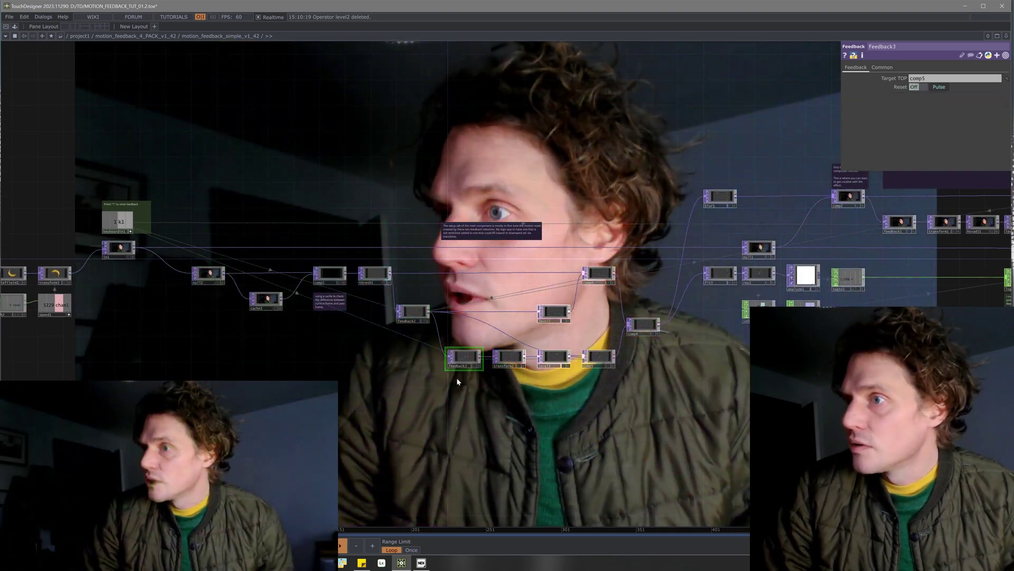
Examine the Xor composite section around comp2 and the parameters of feedback1.
drag(705, 388, 413, 400)
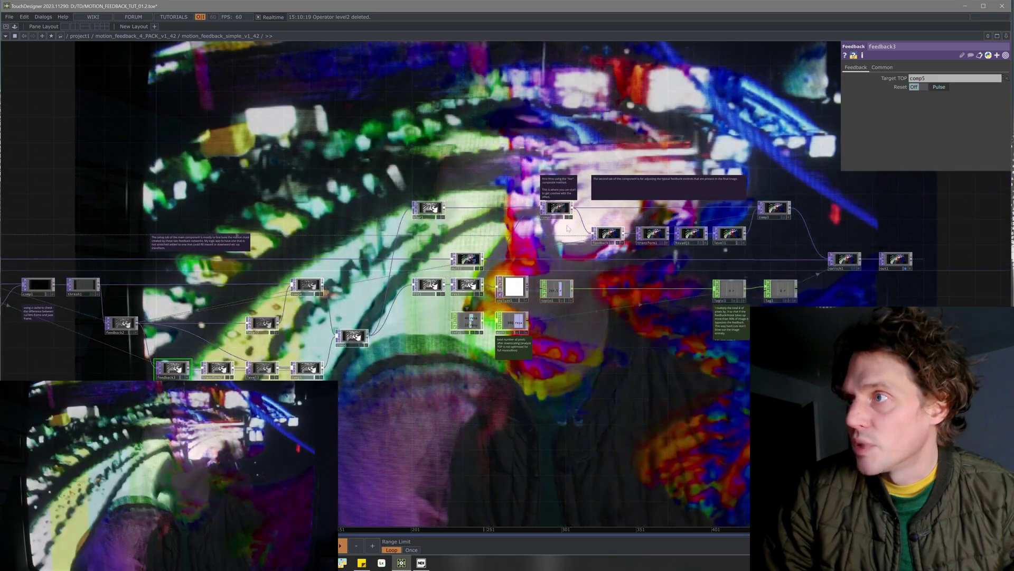
scroll(602, 231, up, 4)
scroll(598, 231, up, 2)
drag(668, 289, 520, 383)
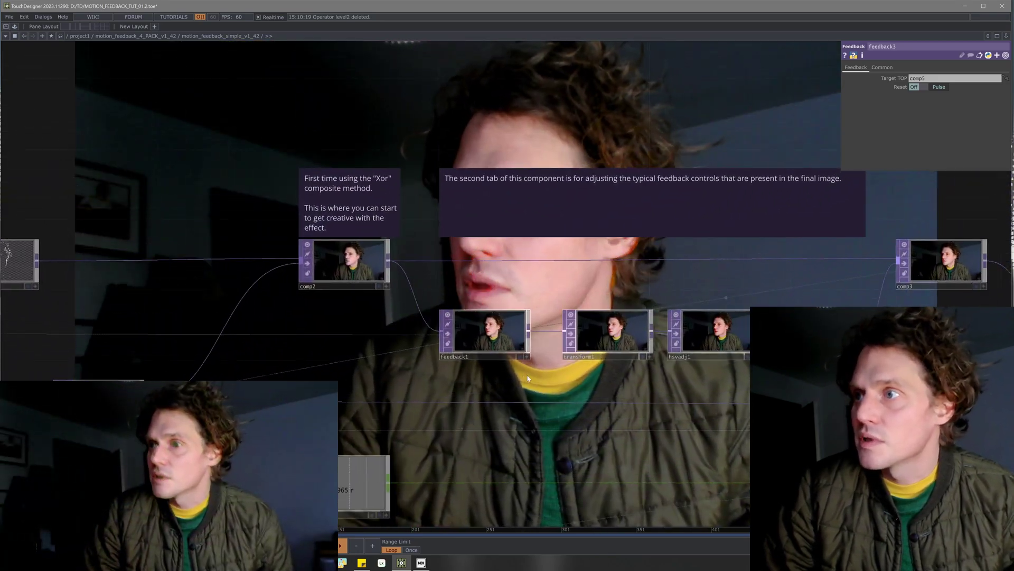
click(487, 331)
scroll(261, 332, down, 8)
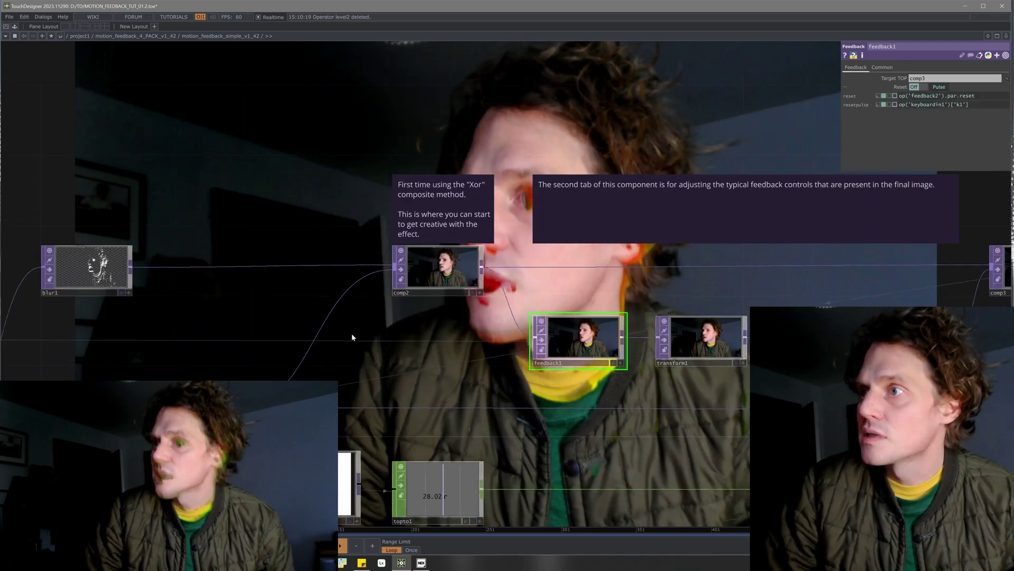
Trace the network from in1 to the pixel analysis section, examining fit3's operator info and analyze1's parameters.
scroll(140, 360, up, 6)
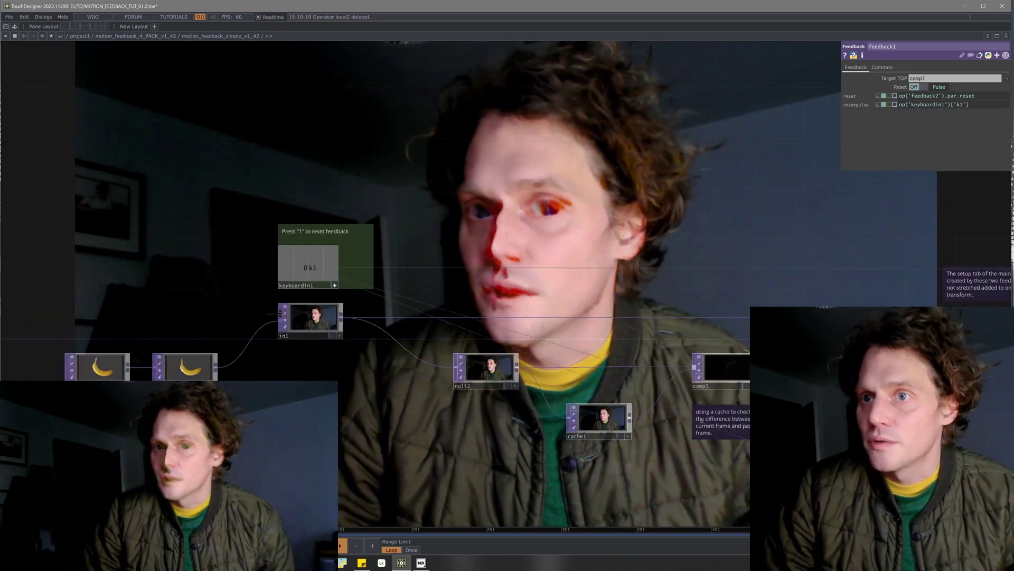
drag(817, 513, 211, 375)
scroll(745, 459, right, 20)
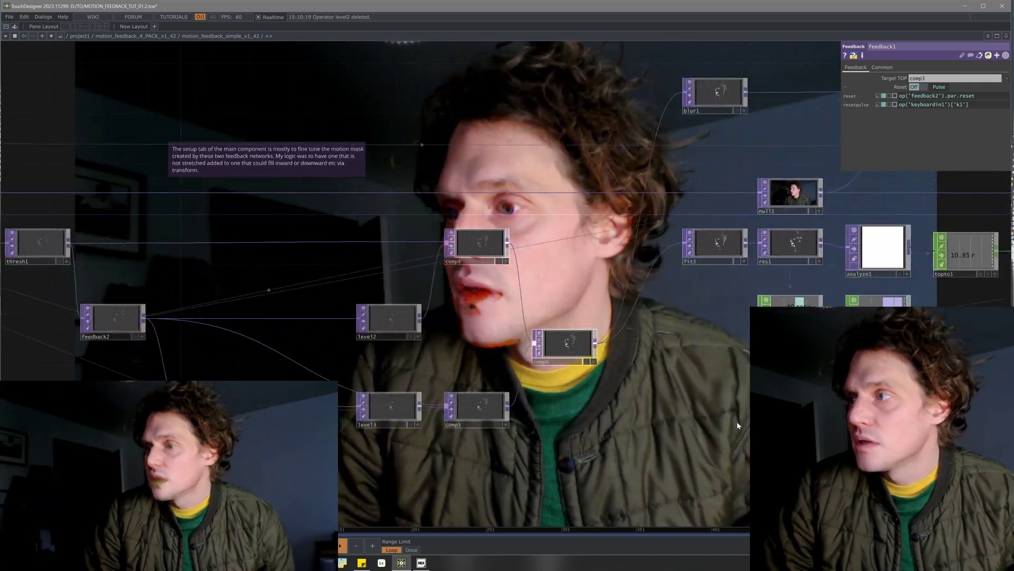
scroll(529, 361, right, 2)
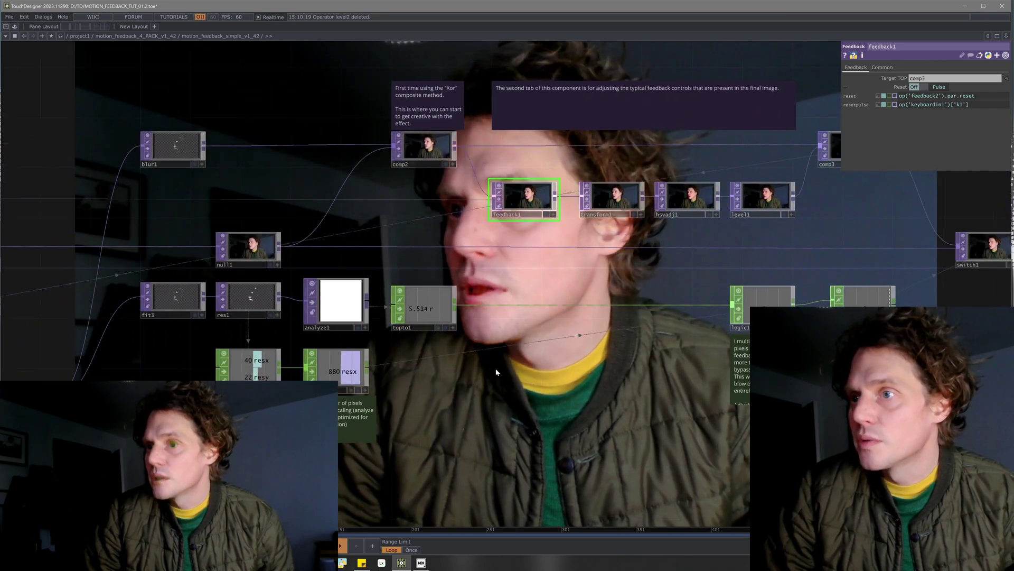
scroll(165, 290, up, 3)
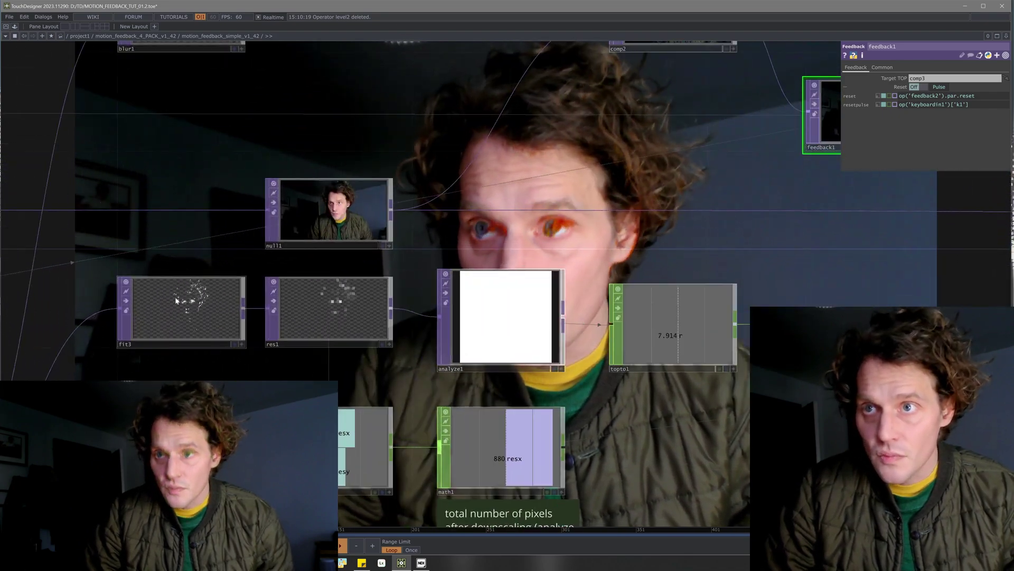
scroll(176, 300, down, 2)
middle_click(183, 306)
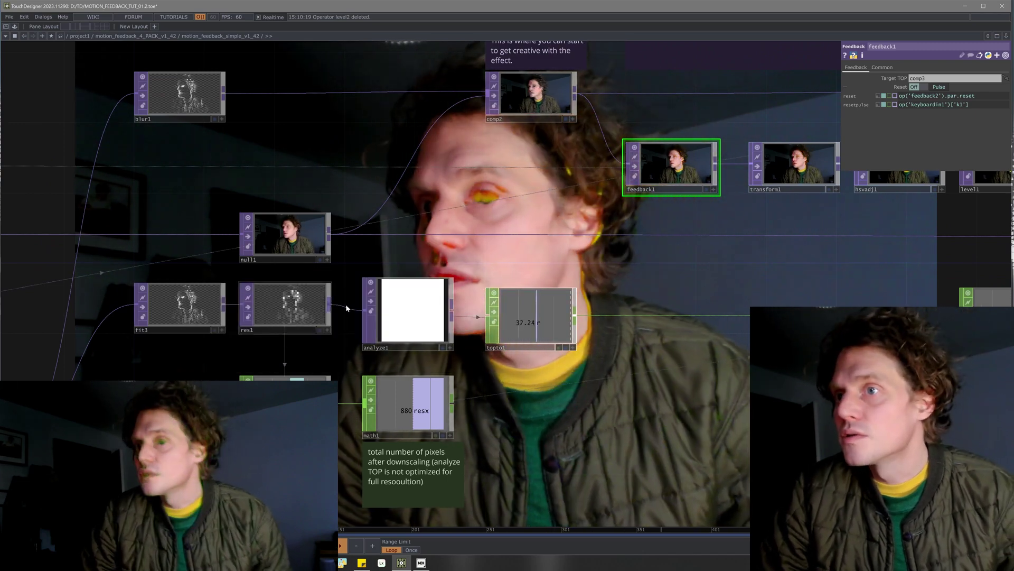
click(408, 310)
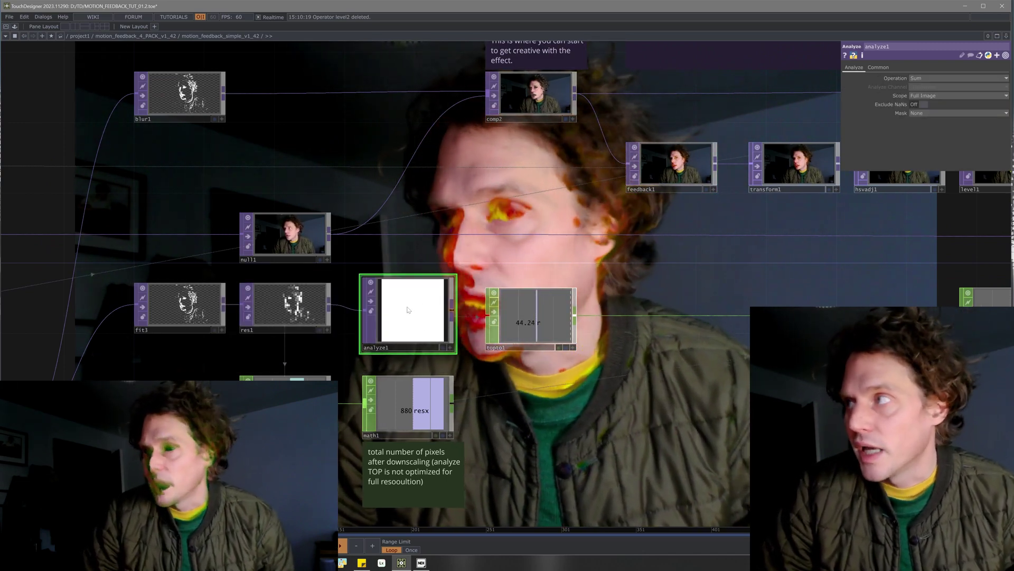
Examine the pixel-count chain: res1's resolution and operator info, and the parameters of info1 and math1.
drag(614, 429, 556, 447)
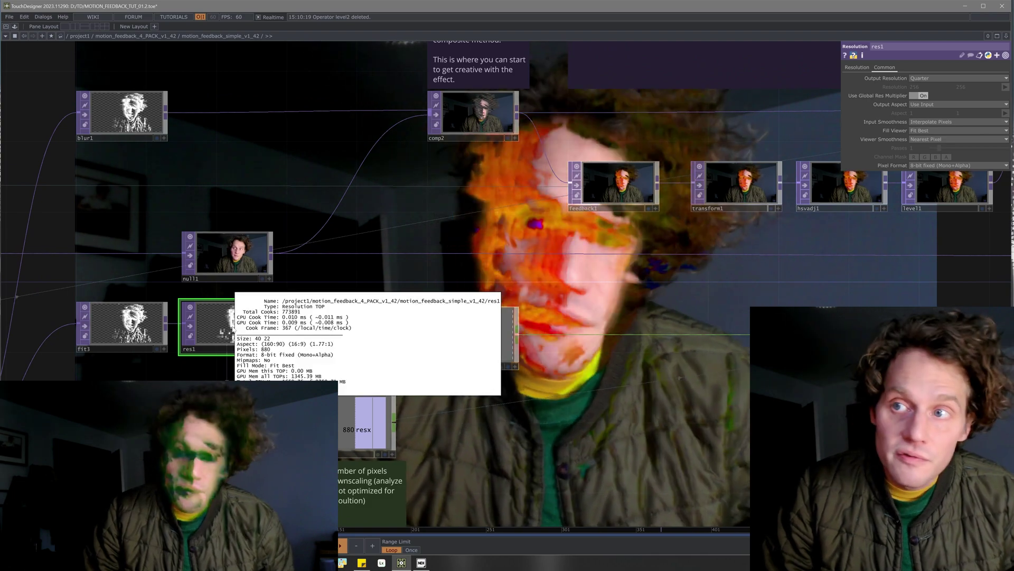
click(226, 425)
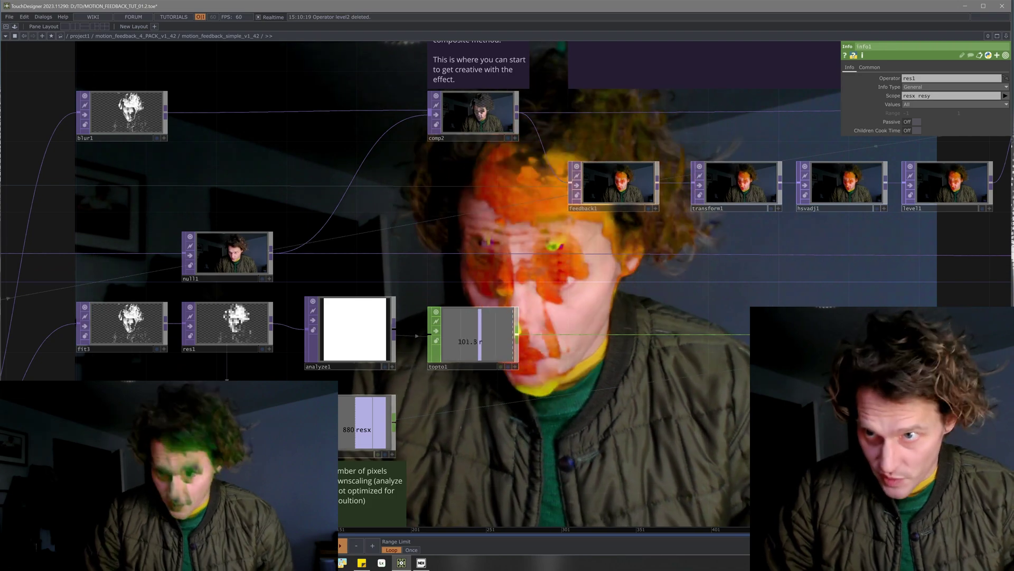
drag(446, 430, 366, 381)
click(247, 366)
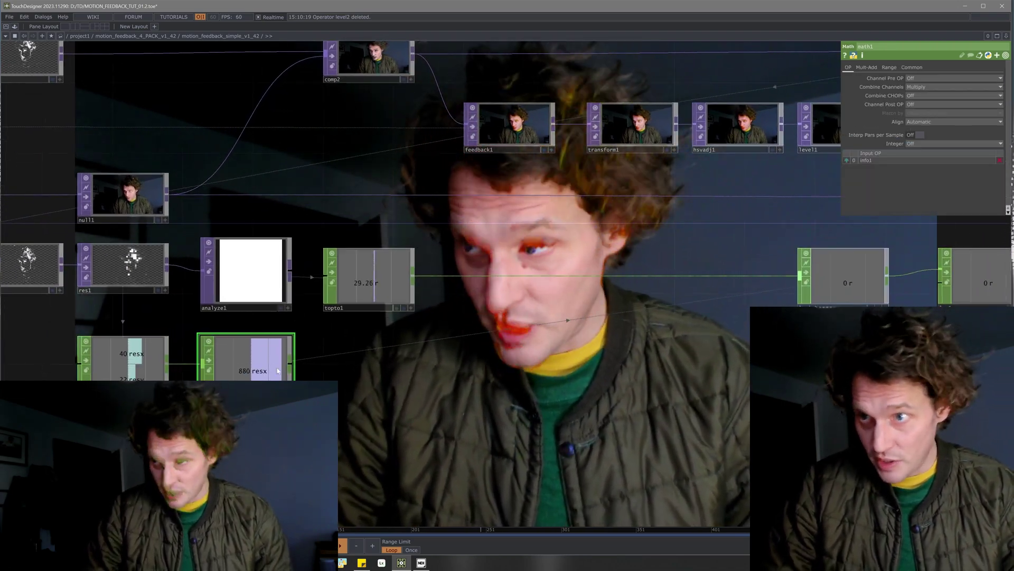
click(115, 273)
middle_click(130, 268)
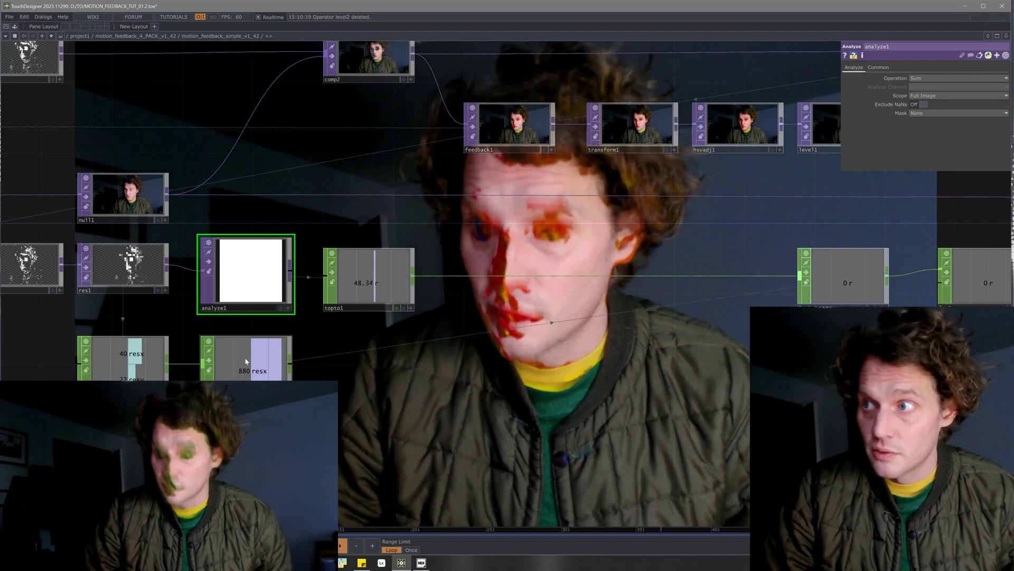
Examine the summed pixel value in topto1 and that operator's parameters.
scroll(186, 294, up, 2)
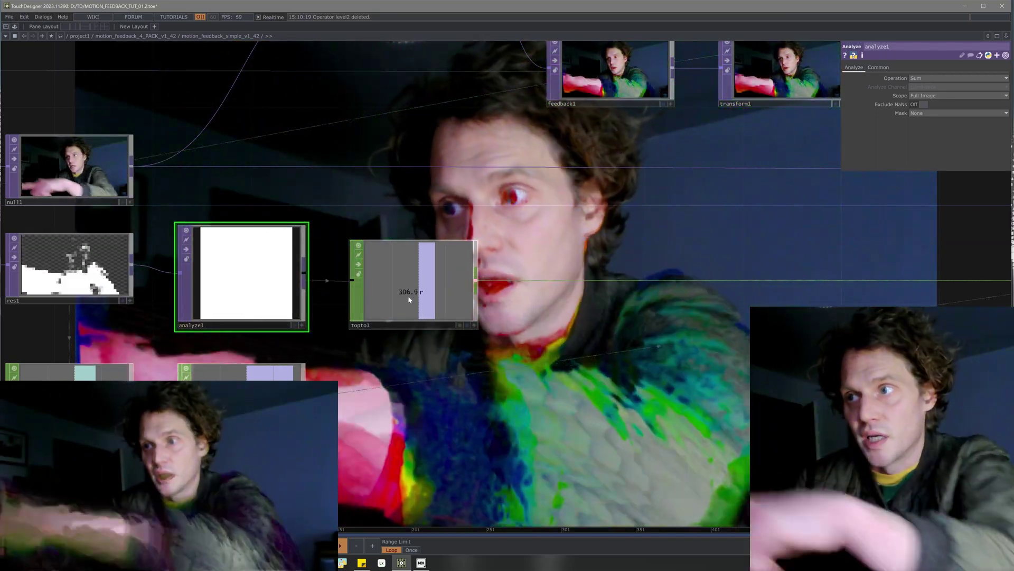
drag(595, 379, 412, 355)
scroll(567, 367, down, 5)
click(163, 296)
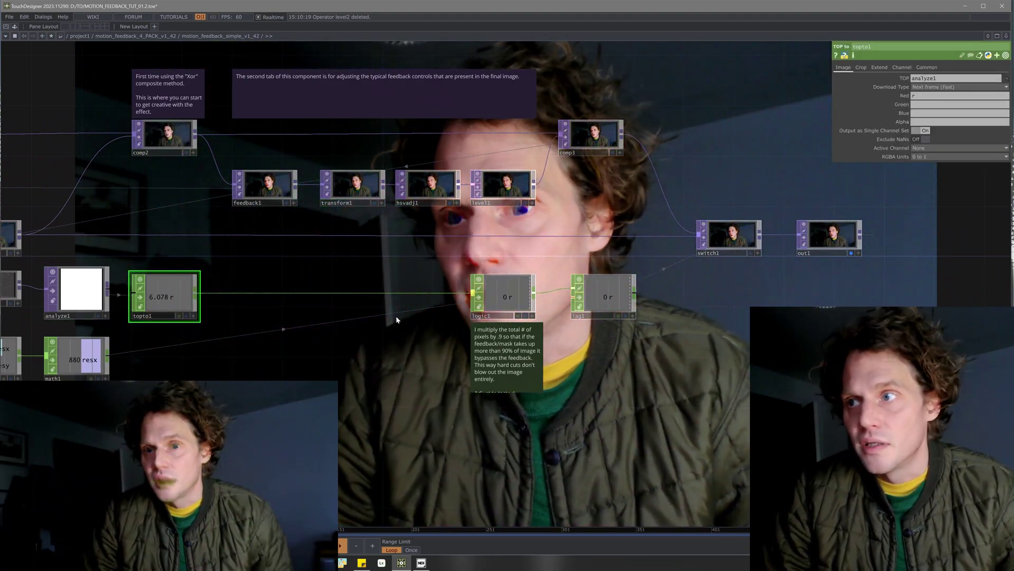
Examine logic1's bounds expressions and the note about bypassing the feedback.
drag(430, 338, 338, 334)
click(417, 296)
scroll(430, 328, up, 5)
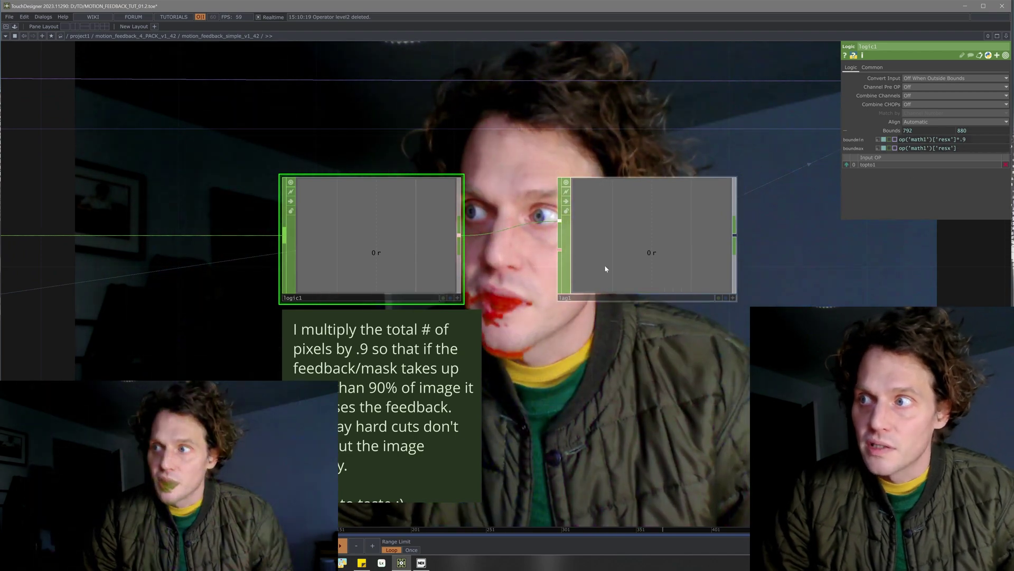
mouse_move(971, 146)
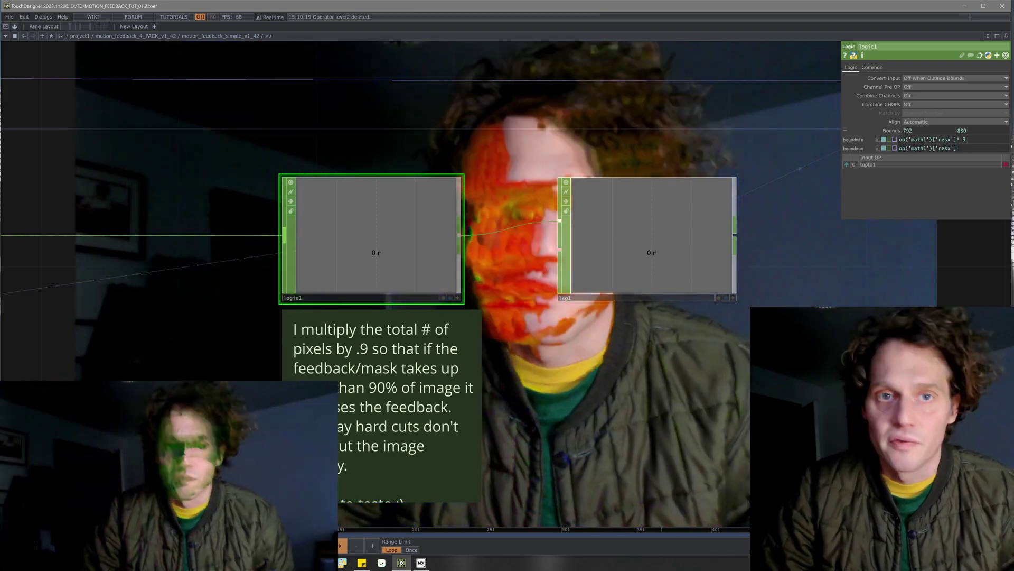
Follow the logic1 output through the lag operator and examine switch1's parameters.
drag(790, 381, 529, 363)
scroll(716, 358, down, 4)
scroll(487, 282, up, 2)
click(487, 285)
scroll(489, 285, up, 2)
drag(709, 290, 487, 347)
click(558, 198)
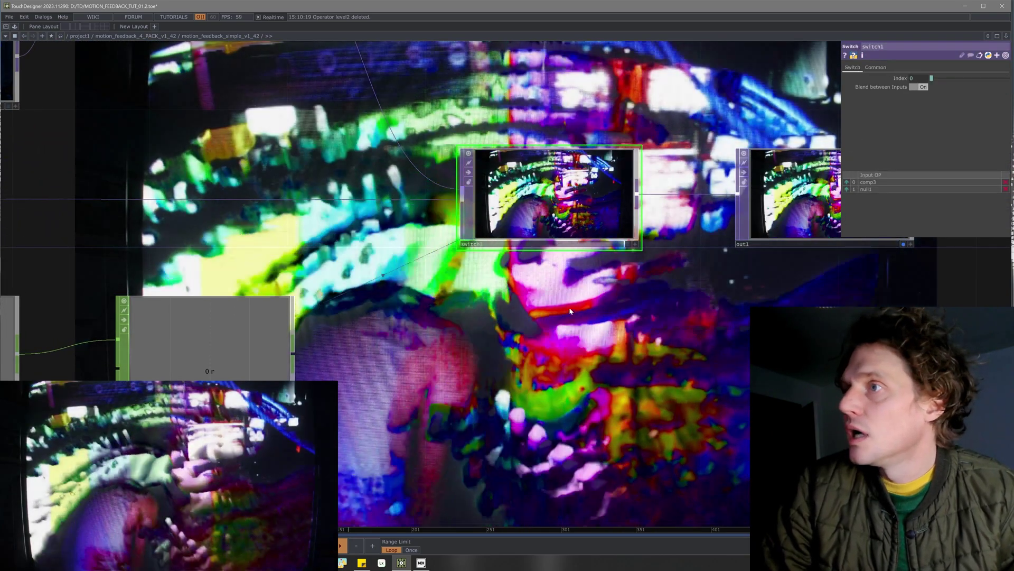
Examine switch1's image and its connections from comp3 to out1.
drag(569, 306, 529, 364)
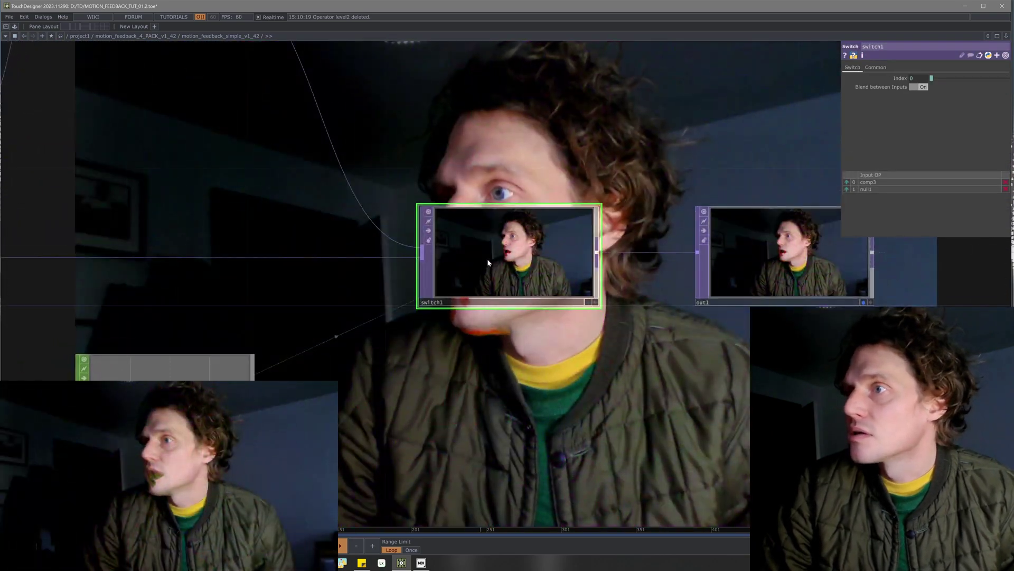
scroll(518, 254, up, 3)
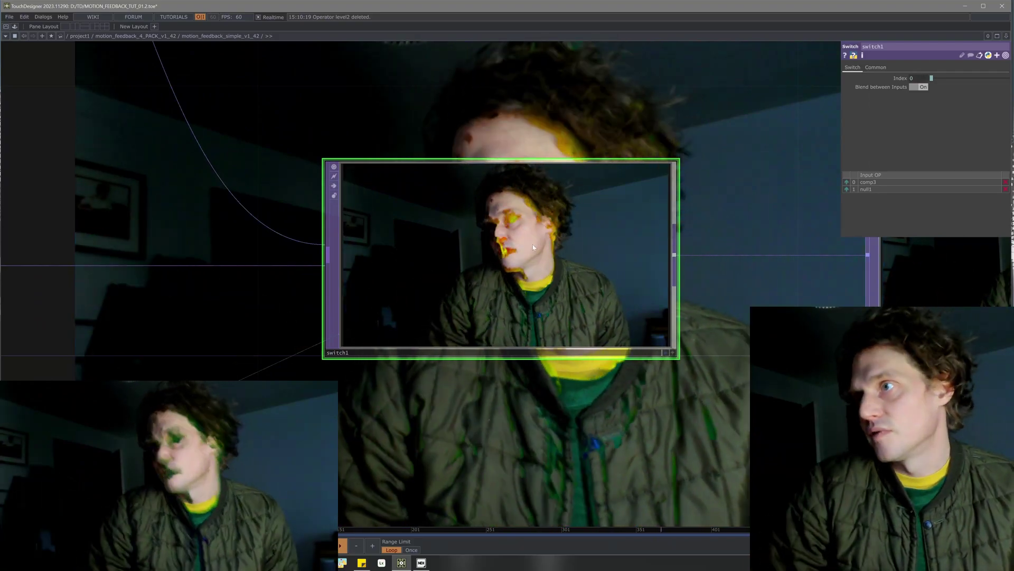
scroll(710, 404, down, 5)
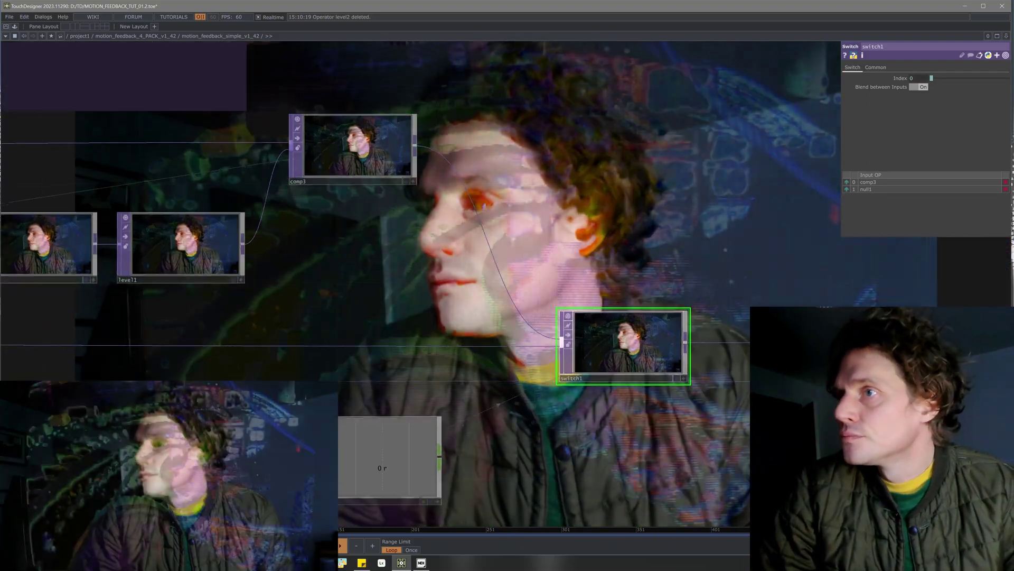
drag(768, 430, 518, 351)
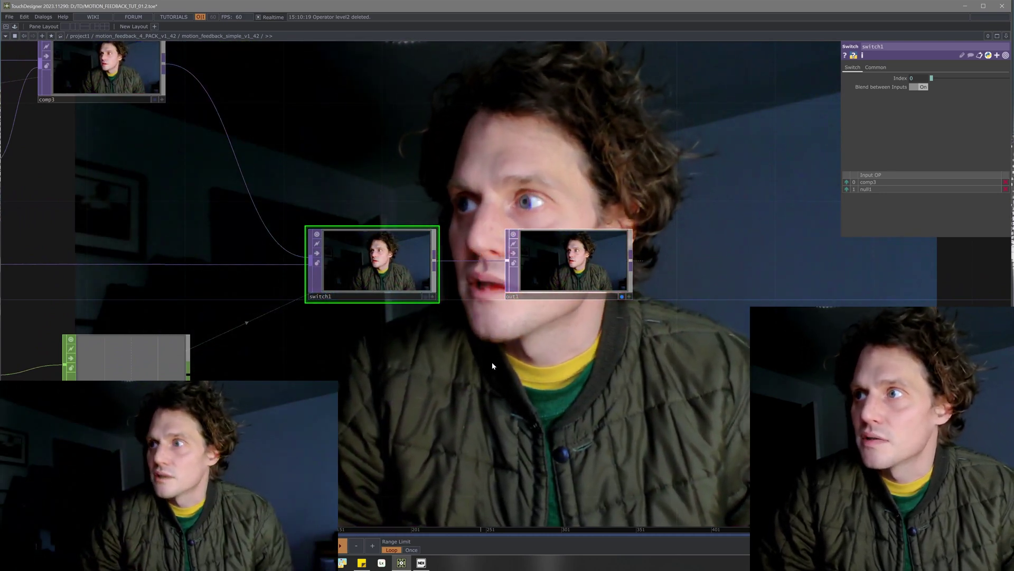
Return to the motion_feedback_4_PACK_v1_42 network and examine the setup parameters of motion_feedback_disp_v1_42.
mouse_move(515, 360)
mouse_down()
mouse_move(386, 360)
mouse_move(518, 377)
mouse_up()
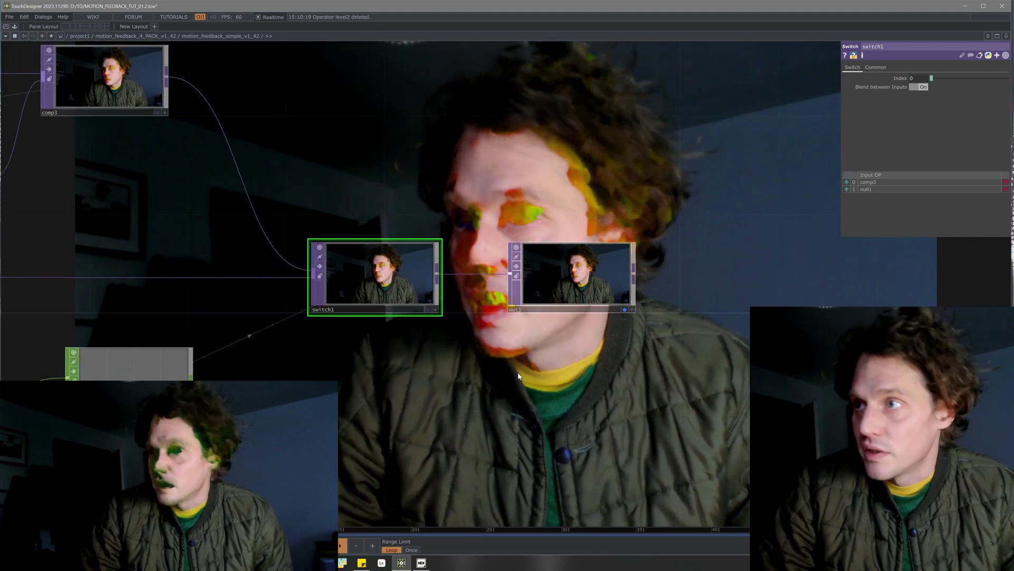
scroll(519, 376, down, 4)
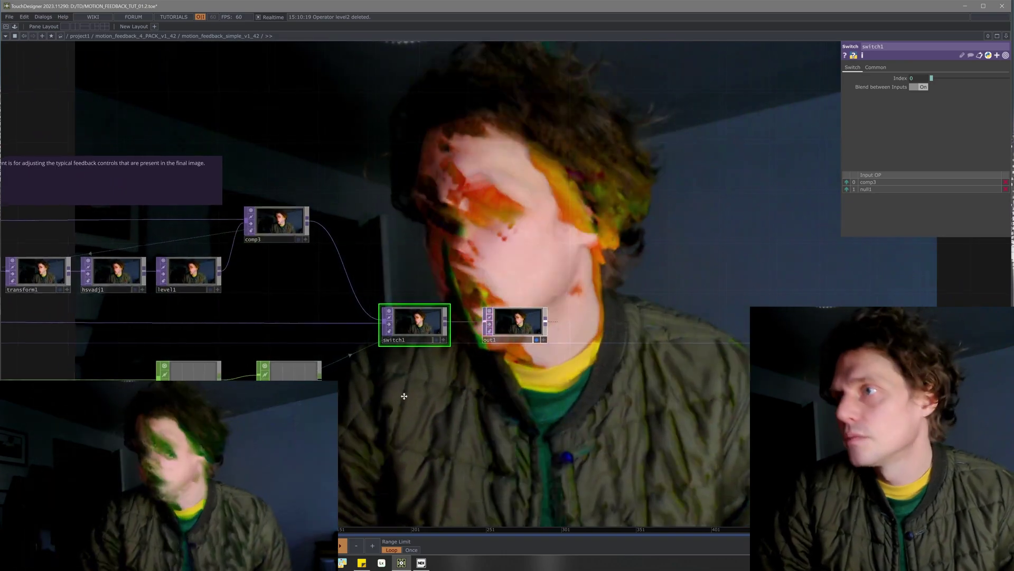
click(148, 36)
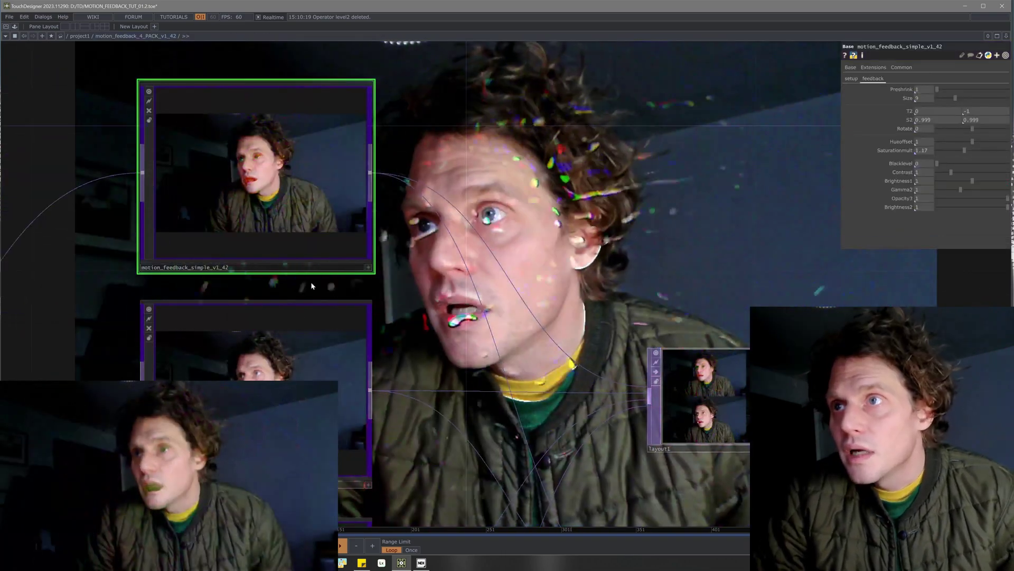
click(270, 344)
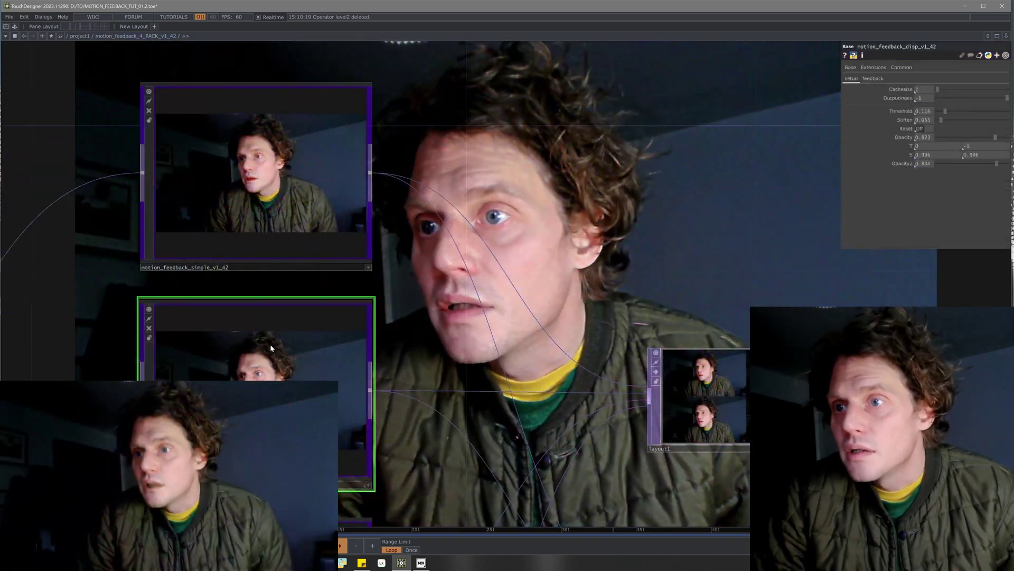
drag(410, 455, 416, 267)
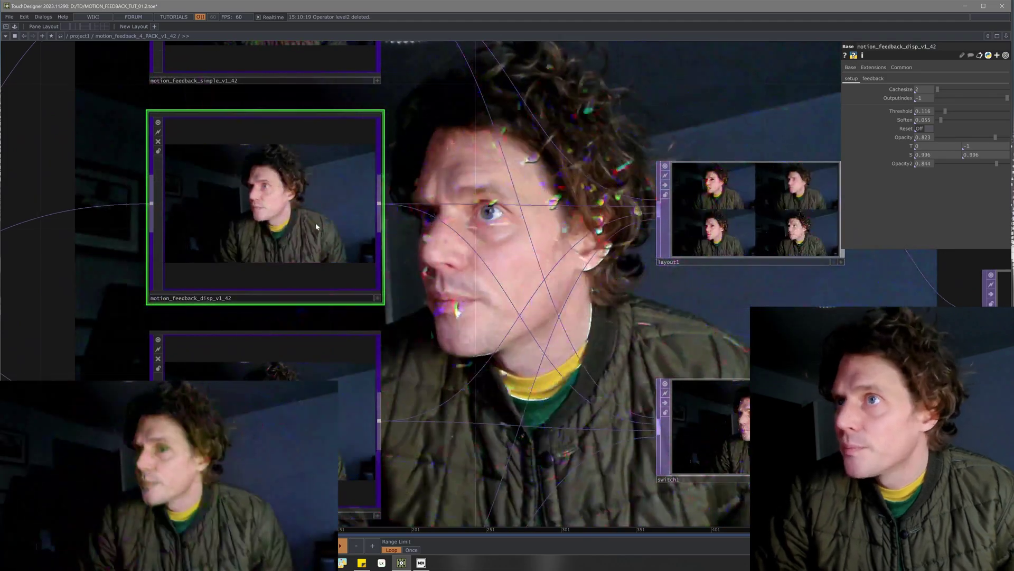
drag(401, 224, 363, 194)
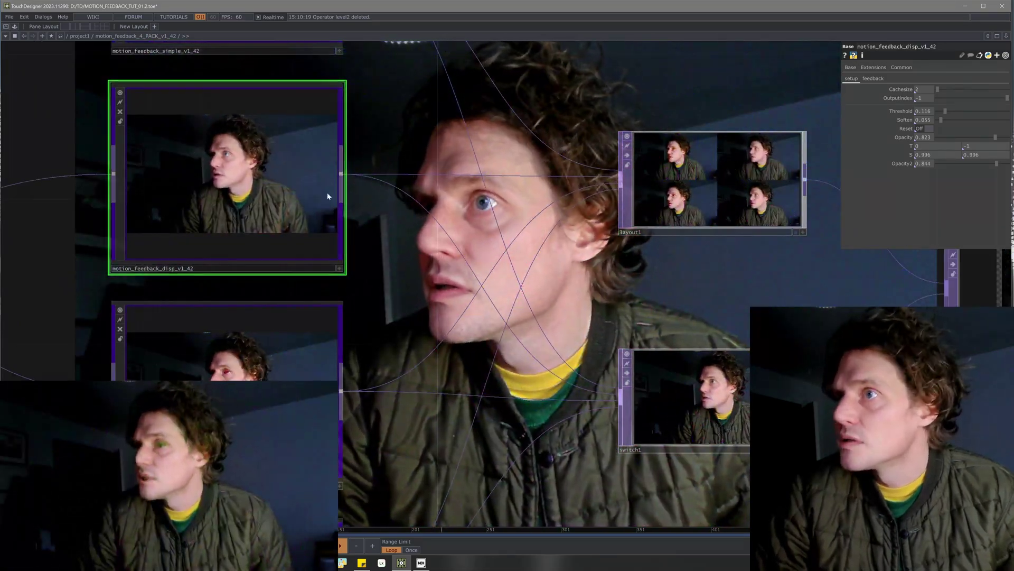
Look inside motion_feedback_disp_v1_42 and examine the displace1 operator's parameters and its connections around comp7.
scroll(402, 193, down, 5)
click(534, 272)
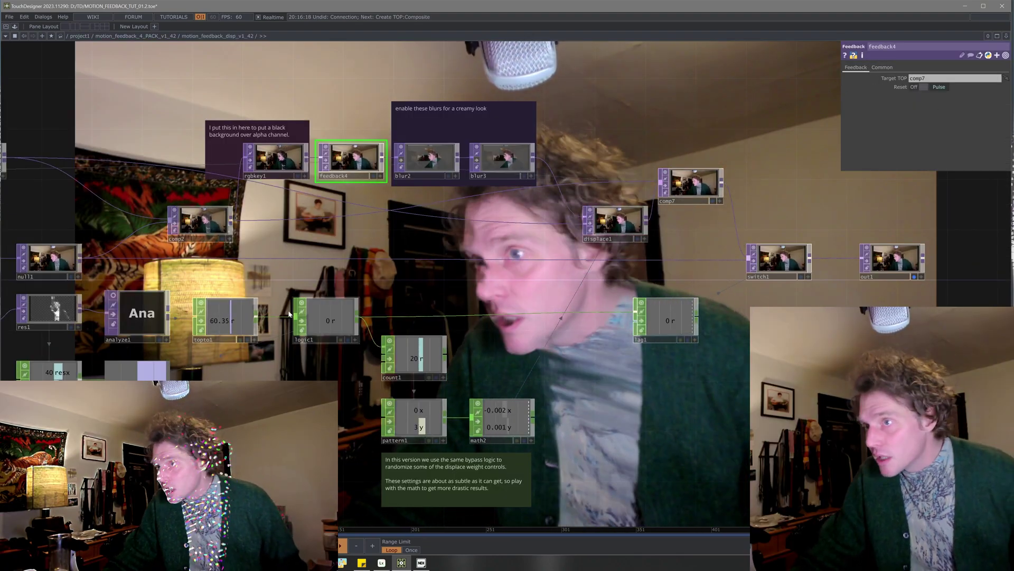
drag(100, 389, 122, 354)
drag(552, 216, 394, 307)
scroll(405, 300, up, 5)
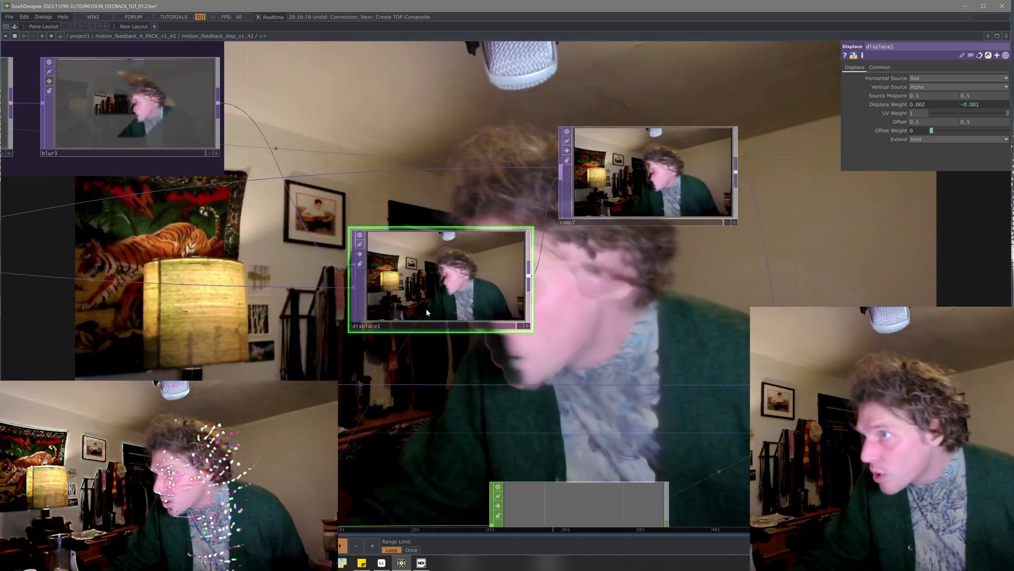
scroll(363, 377, down, 4)
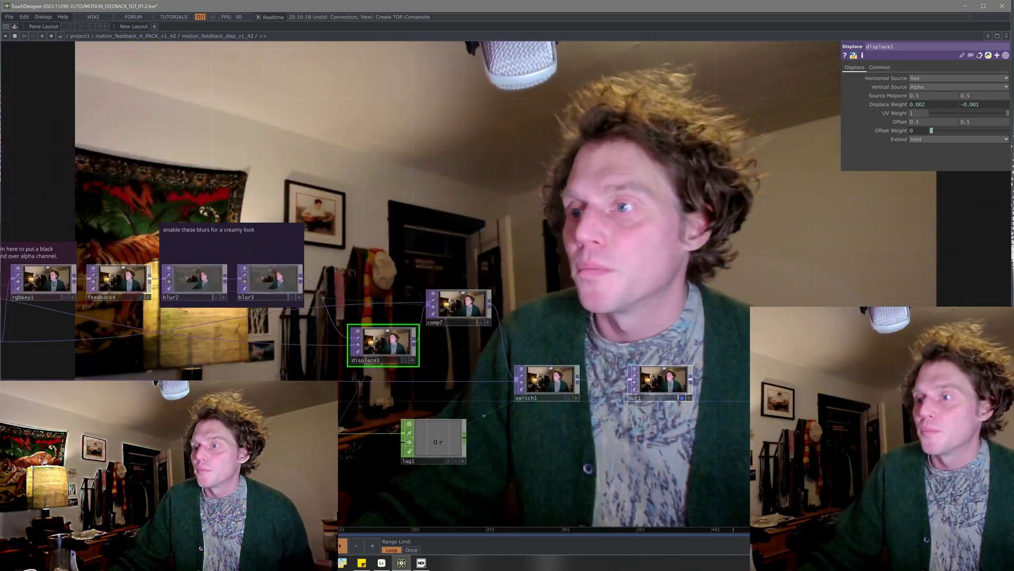
Examine logic1's bounds expressions in the bypass chain of the displacement network.
drag(320, 501, 592, 358)
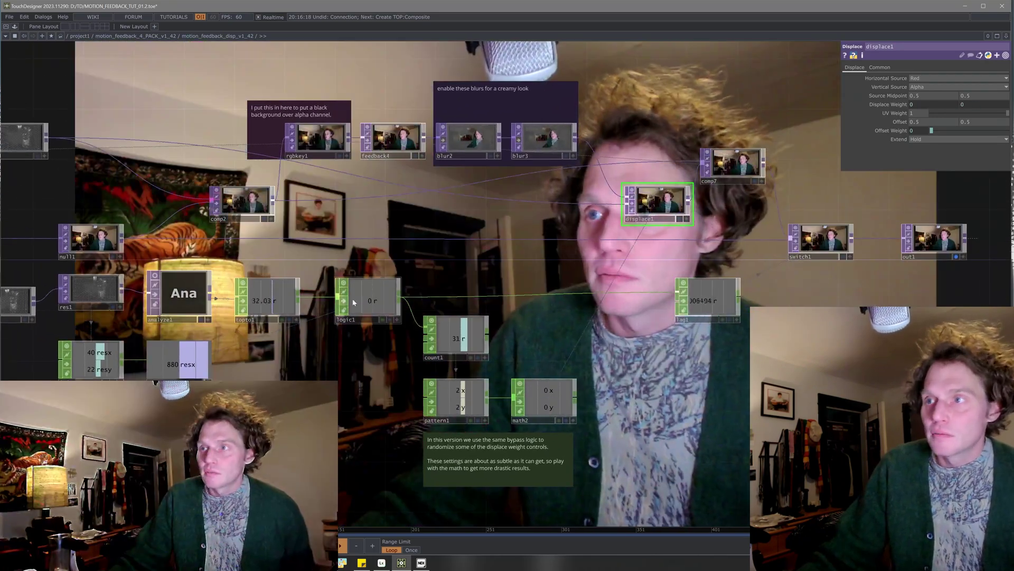
scroll(378, 308, up, 4)
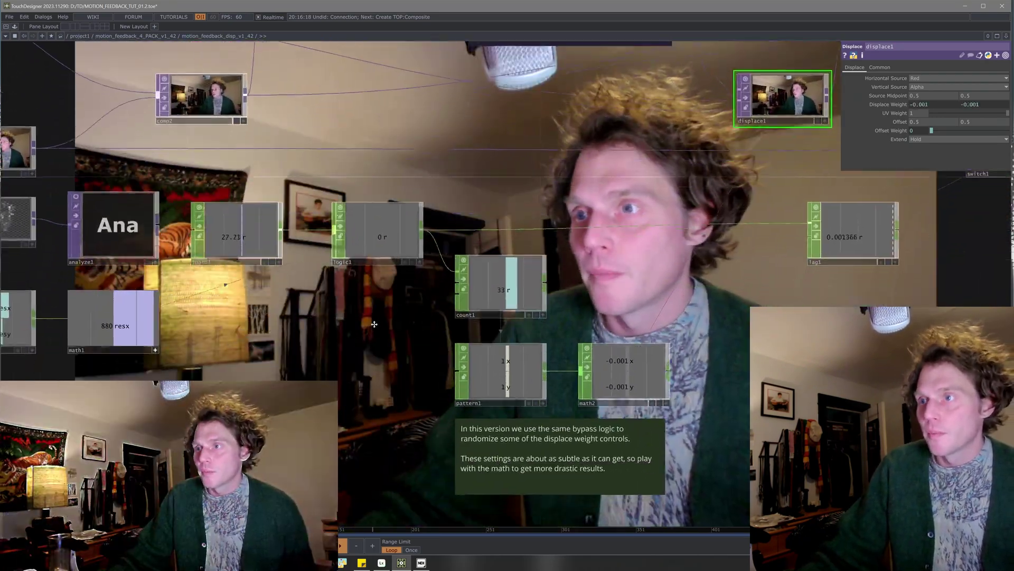
click(387, 218)
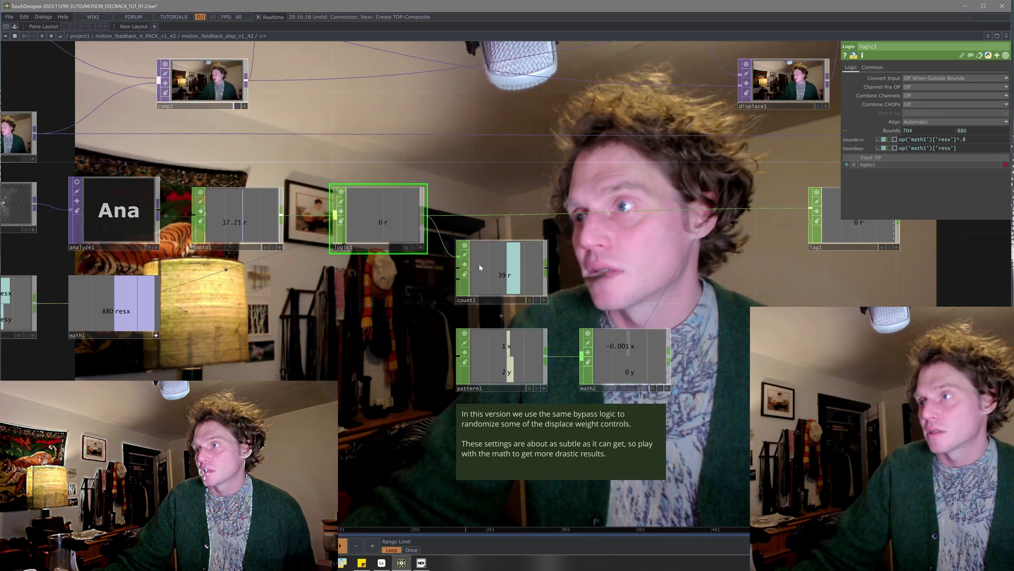
Follow the trigger through count1, pattern1 and math2 to see how the displace weights are randomized.
click(486, 268)
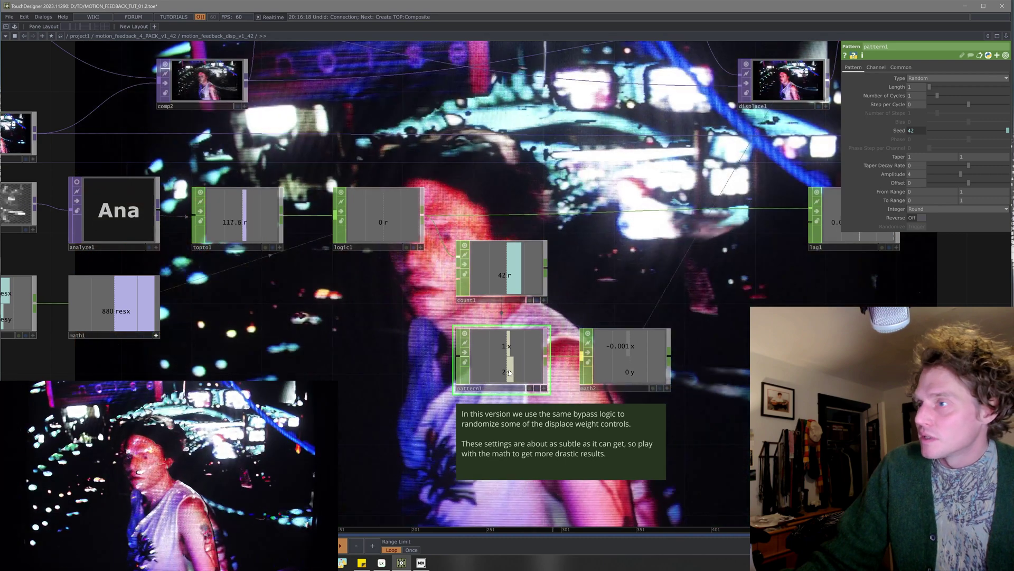
scroll(508, 372, up, 2)
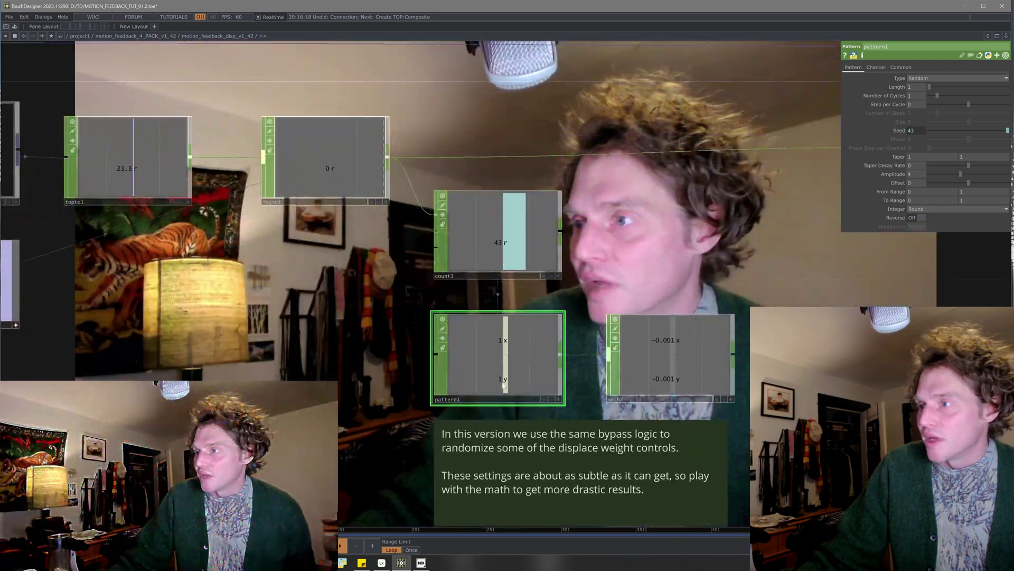
click(672, 363)
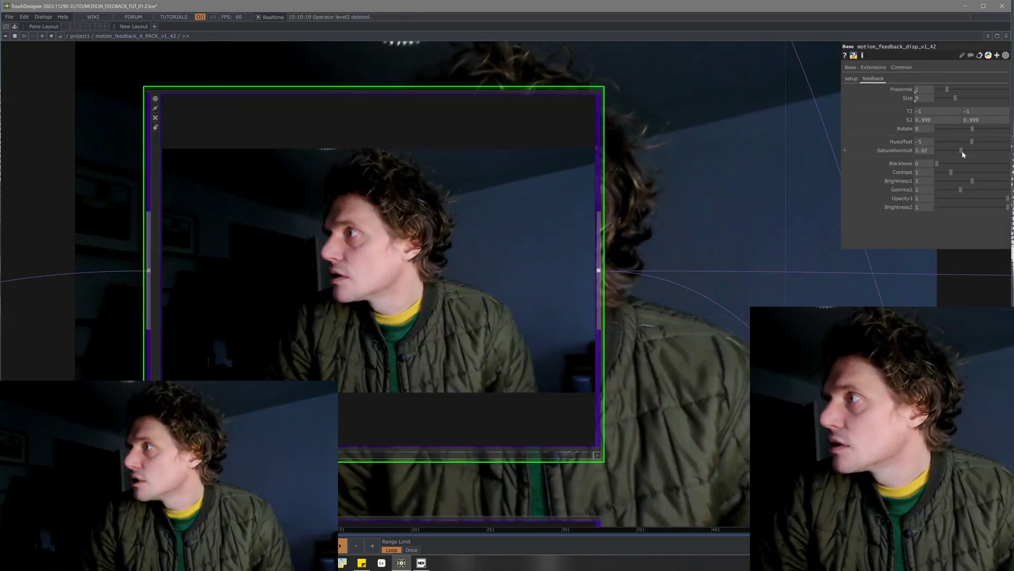
Compare the component previews in the pack network and examine the feedback parameters of motion_feedback_react_v1_42.
scroll(683, 372, down, 5)
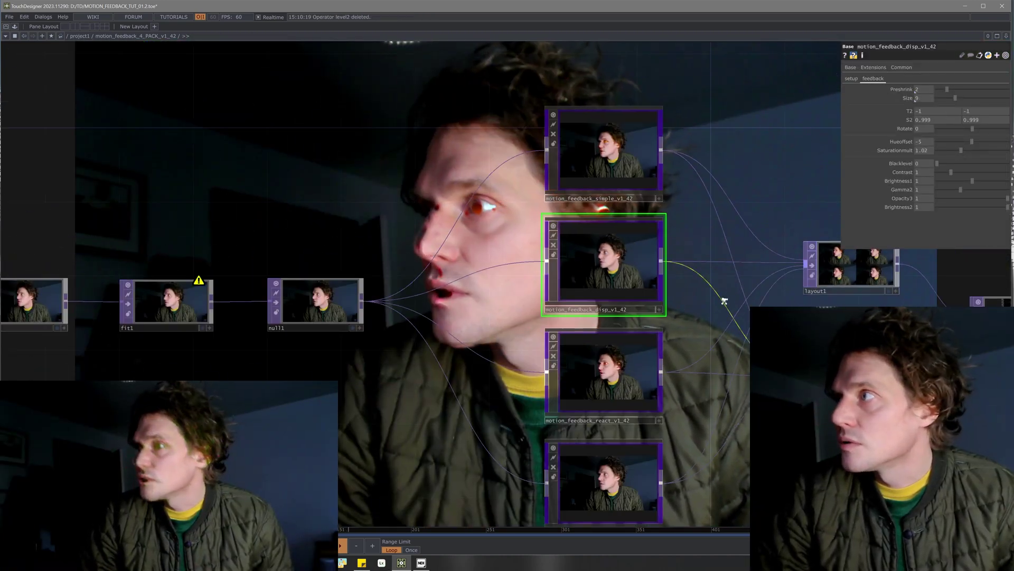
drag(687, 441, 594, 342)
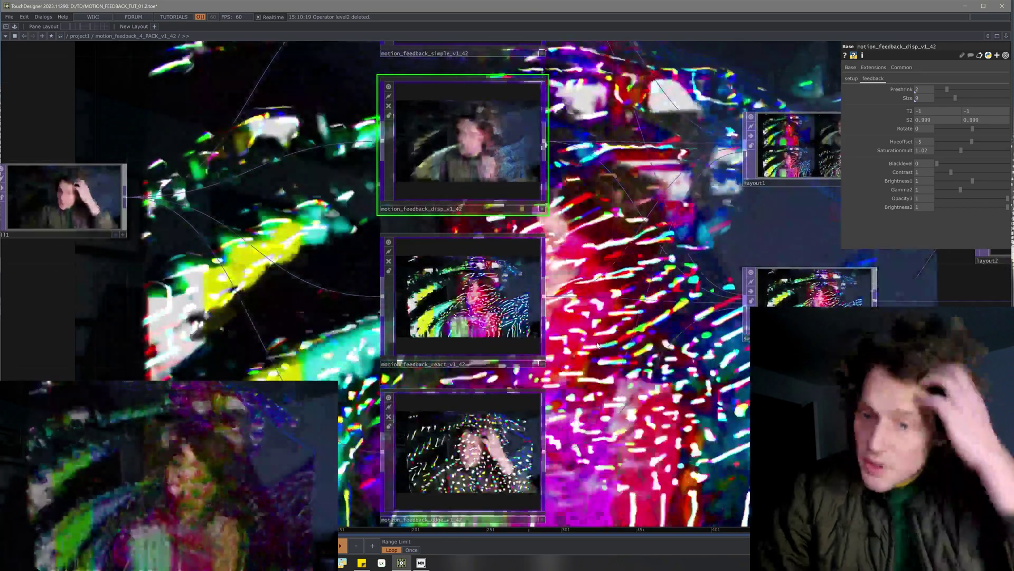
scroll(472, 292, up, 4)
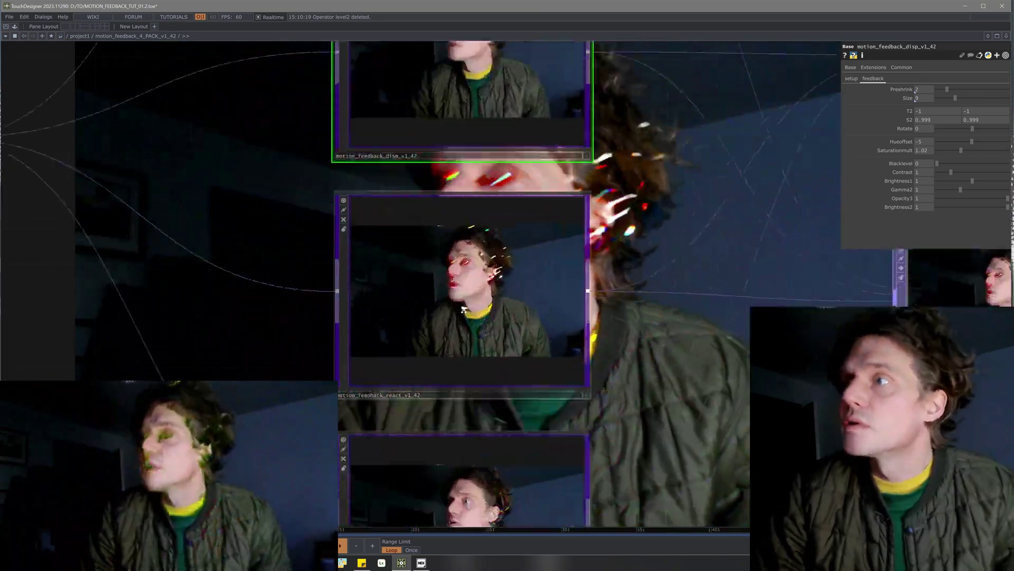
drag(705, 384, 649, 361)
click(392, 274)
scroll(392, 274, up, 2)
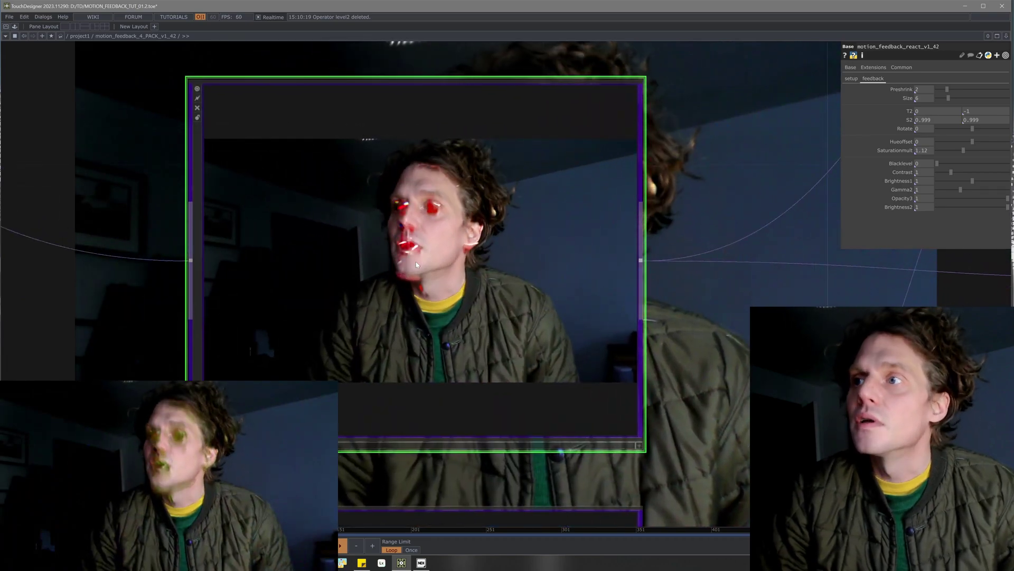
Look inside motion_feedback_react_v1_42 and examine its feedback, displacement and counter-driven randomizing operators.
scroll(416, 261, up, 3)
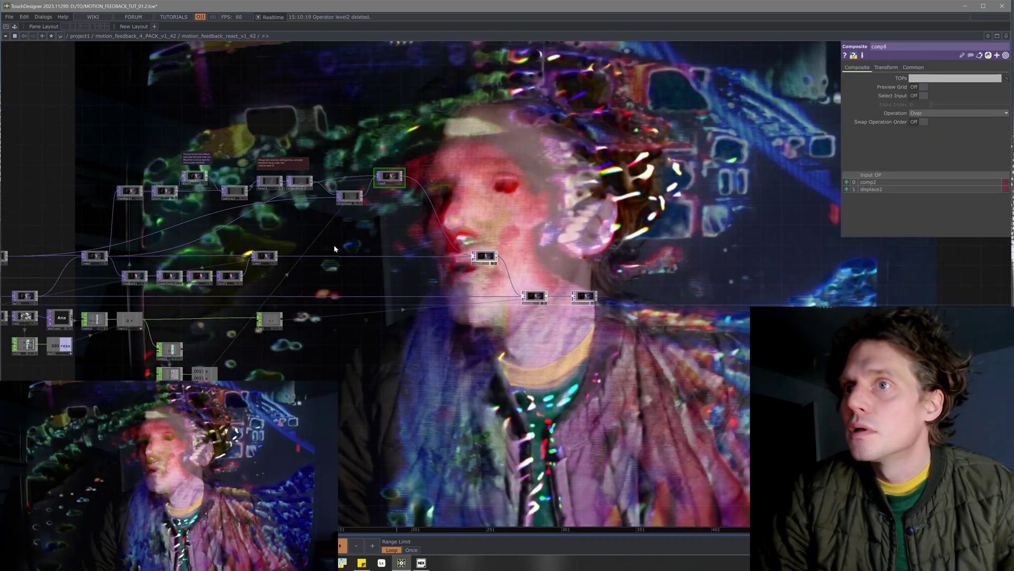
drag(245, 243, 434, 259)
scroll(458, 247, up, 2)
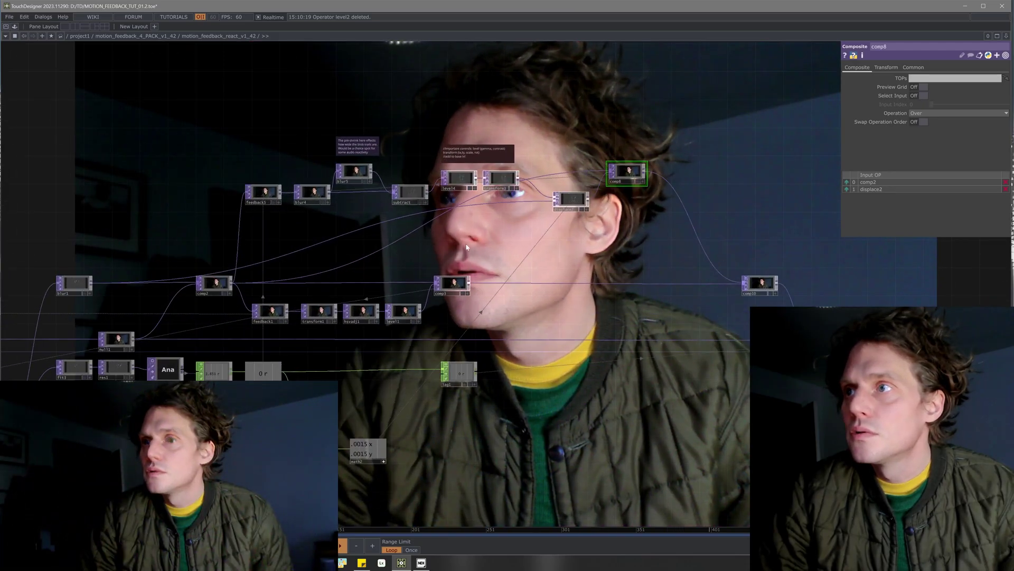
drag(628, 253, 490, 265)
scroll(501, 256, up, 4)
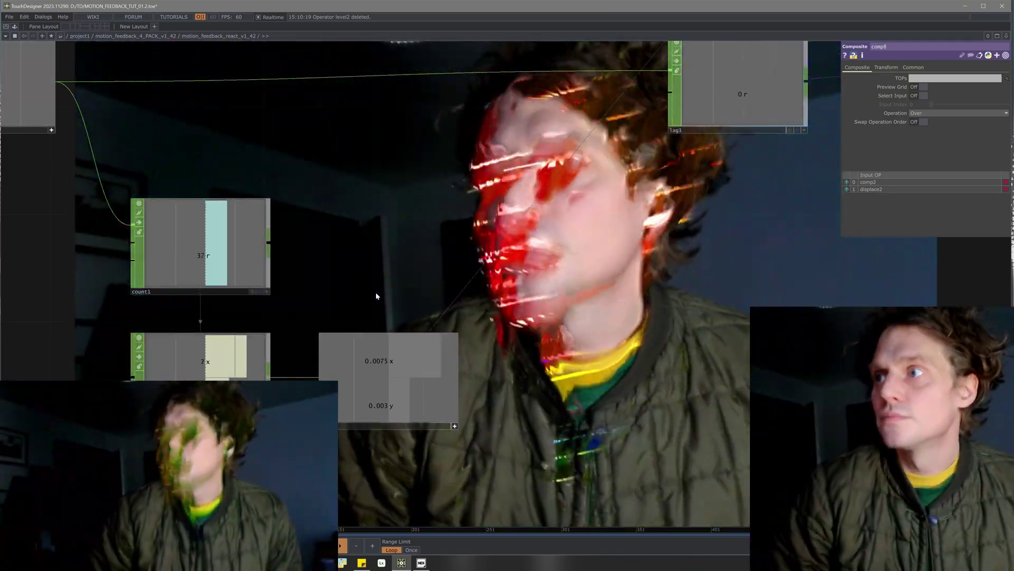
scroll(512, 392, down, 6)
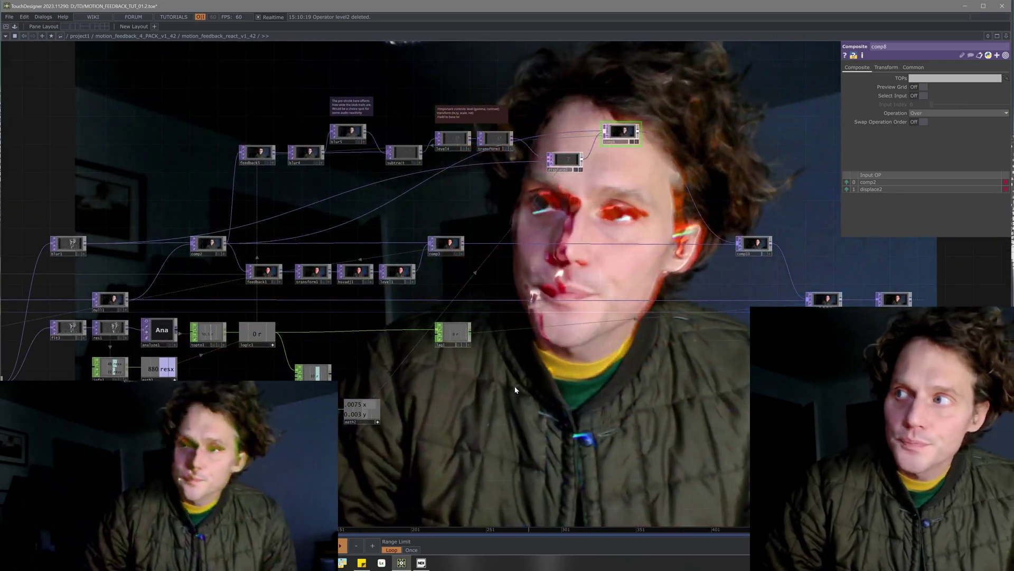
In motion_feedback_edge_v1_42's Edge parameters, set Blacklevel2 to 0.415 and Blacklevel3 to 0.294.
key(u)
scroll(453, 411, up, 6)
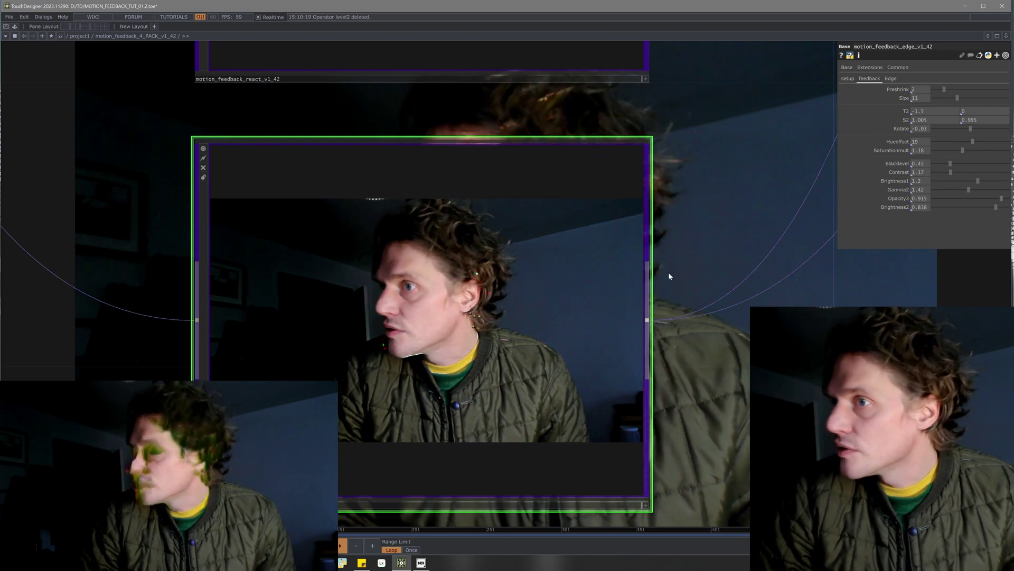
click(891, 78)
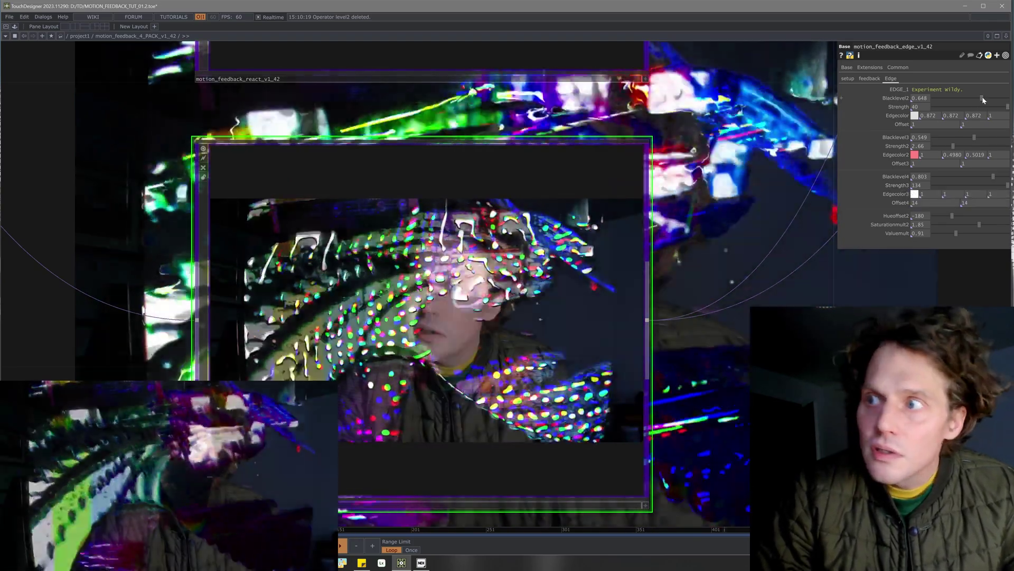
drag(984, 100, 964, 125)
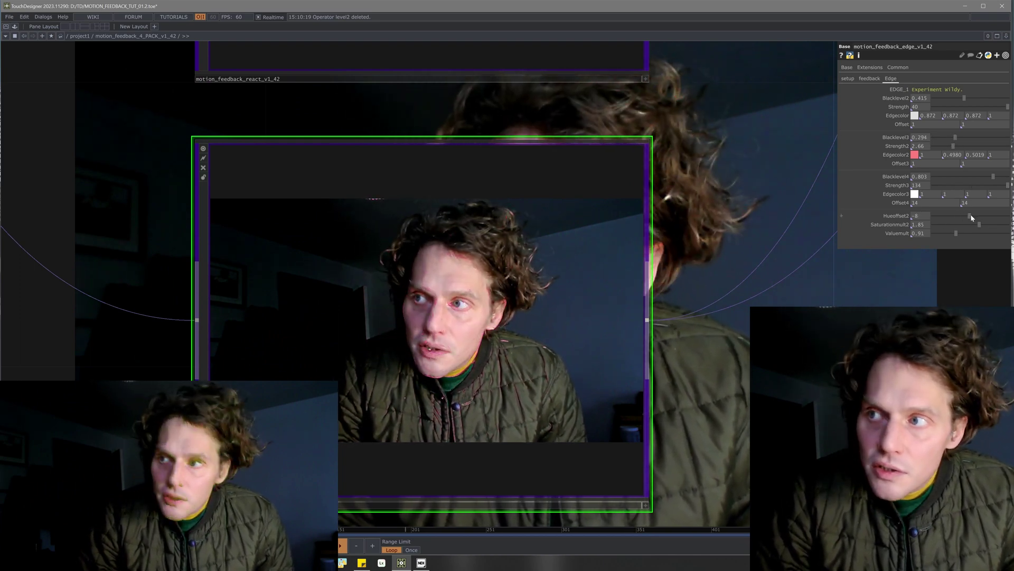
Set the edge component's Hueoffset2 to -96, Saturationmult2 to 2.55 and Valuemult to 0.97.
click(962, 215)
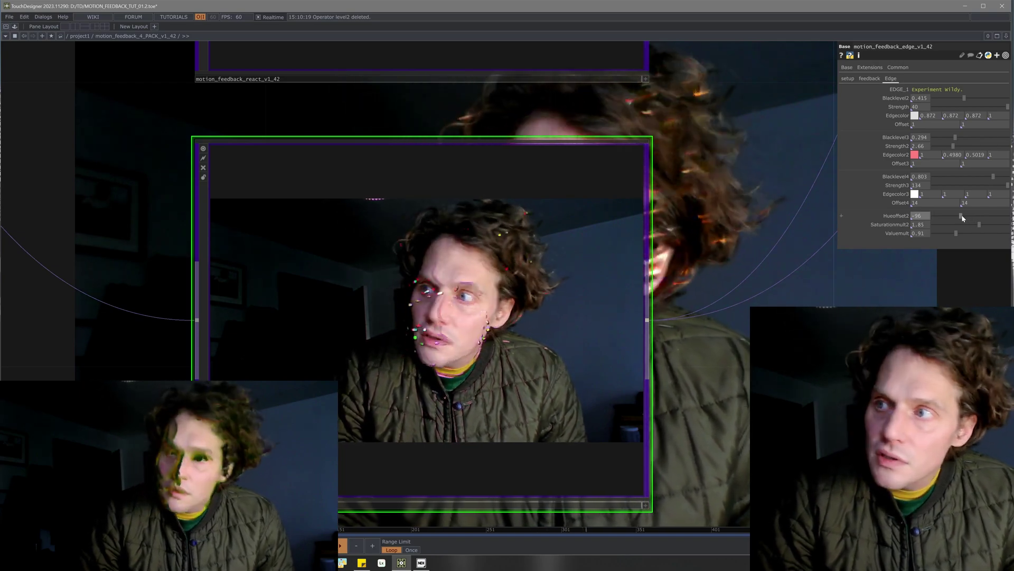
drag(984, 223, 990, 226)
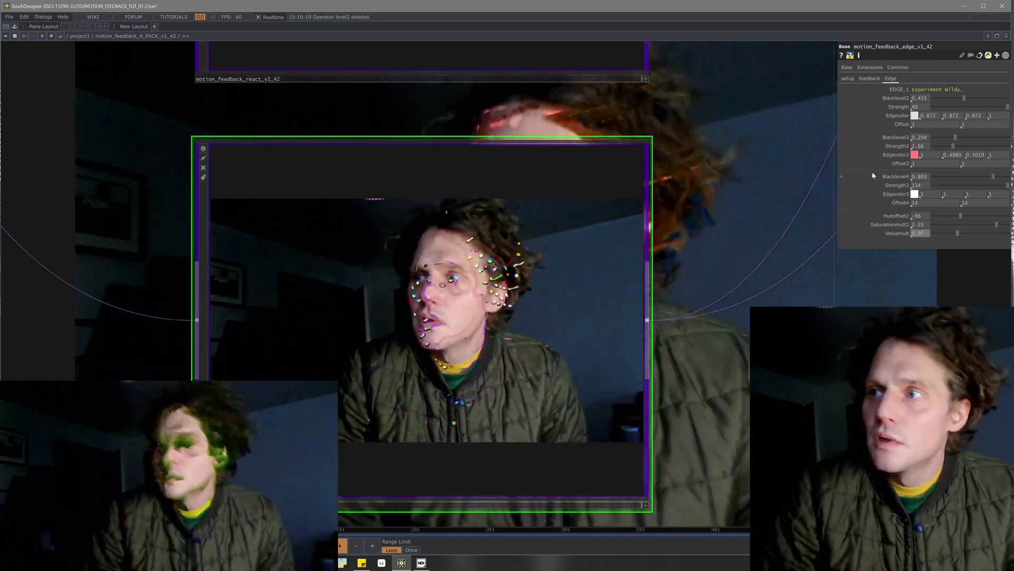
Follow the four components' outputs through layout1, switch1 and layout2 to opviewer1 and out1.
scroll(824, 343, down, 5)
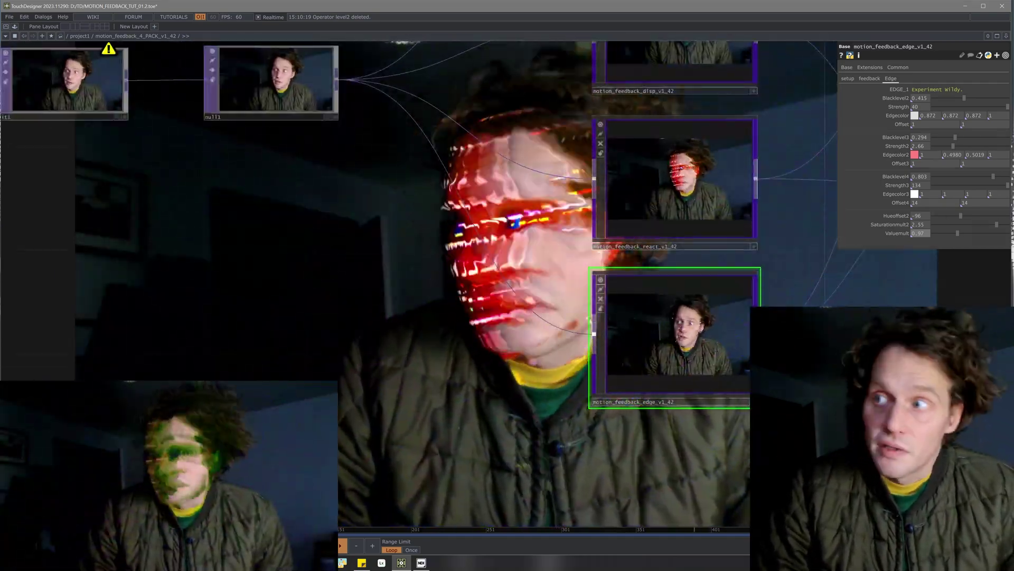
drag(866, 359, 657, 366)
scroll(667, 367, down, 3)
drag(765, 346, 620, 379)
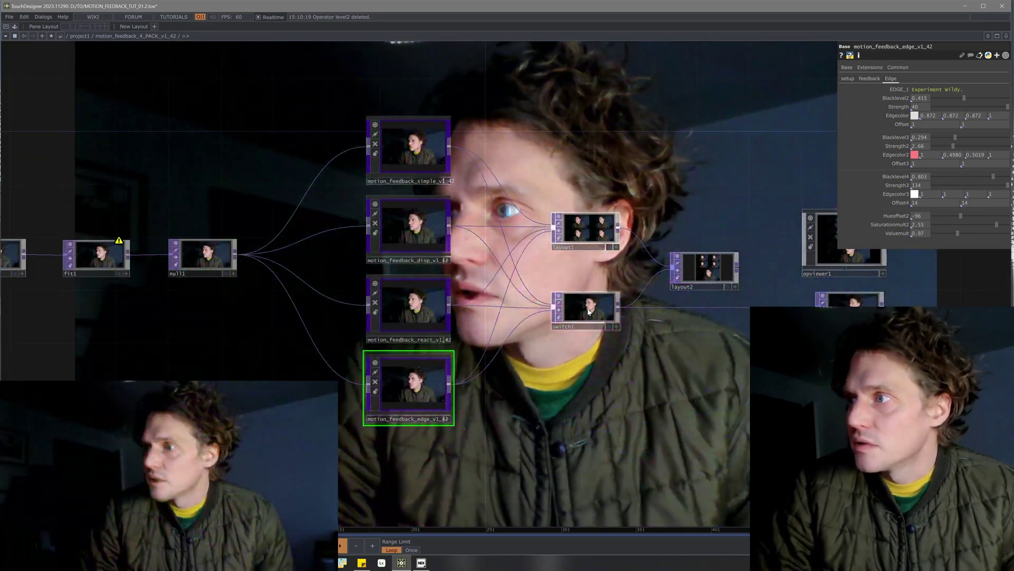
drag(767, 338, 620, 349)
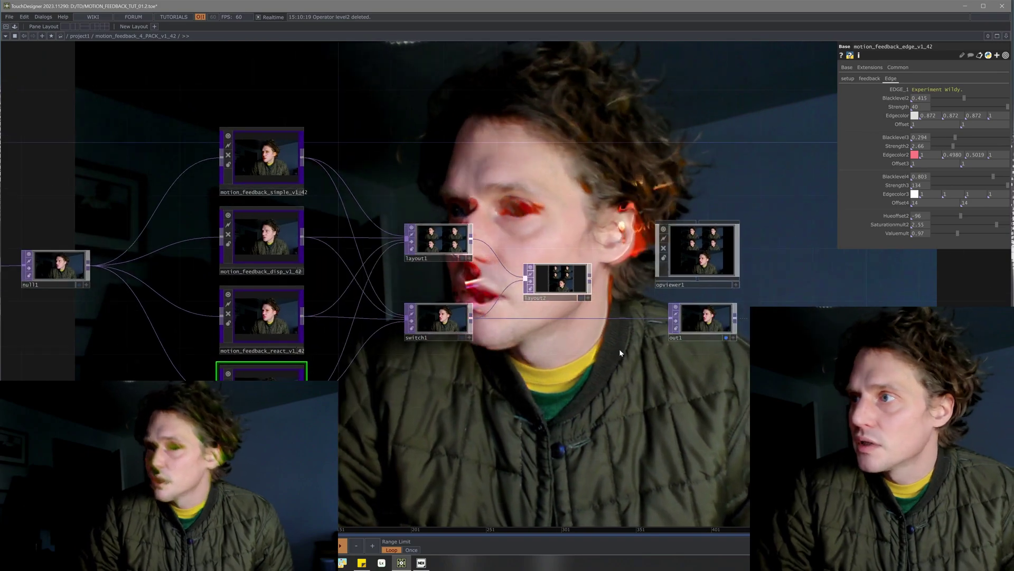
Return to project1 and examine the motion_feedback_4_PACK_v1_42 component's preview and Switch_Output parameter.
click(79, 36)
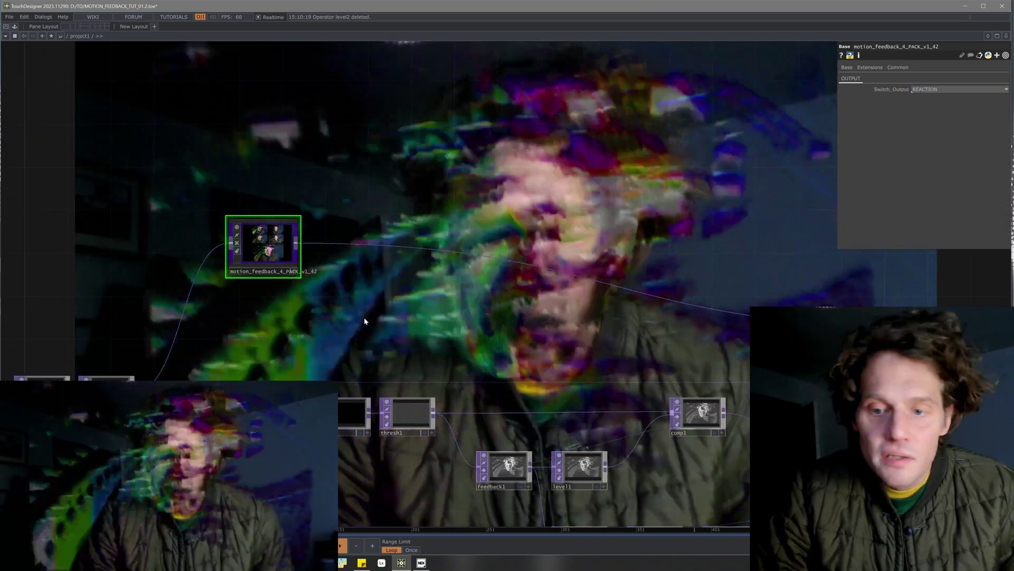
scroll(369, 317, down, 2)
scroll(242, 222, up, 5)
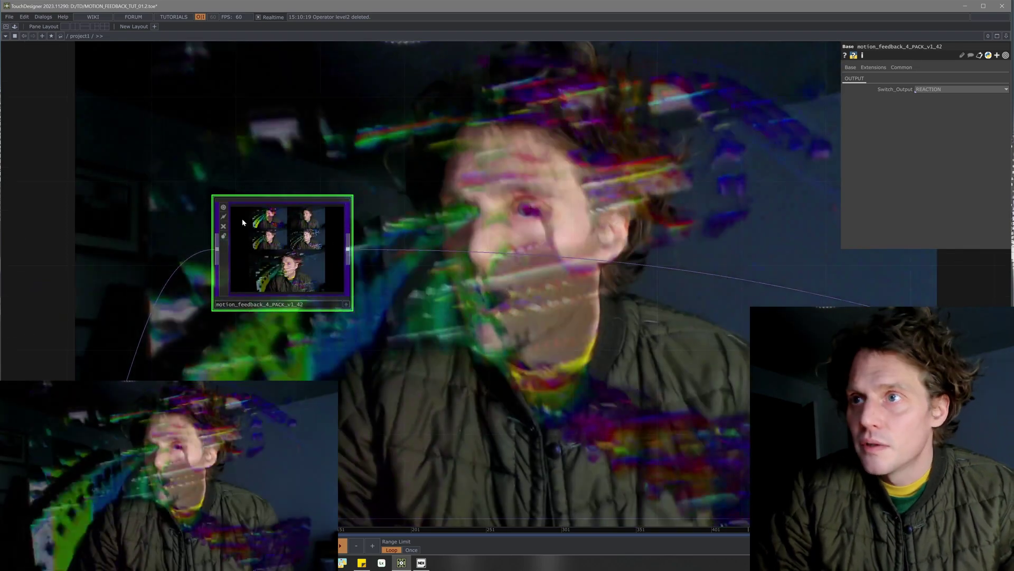
scroll(241, 219, up, 3)
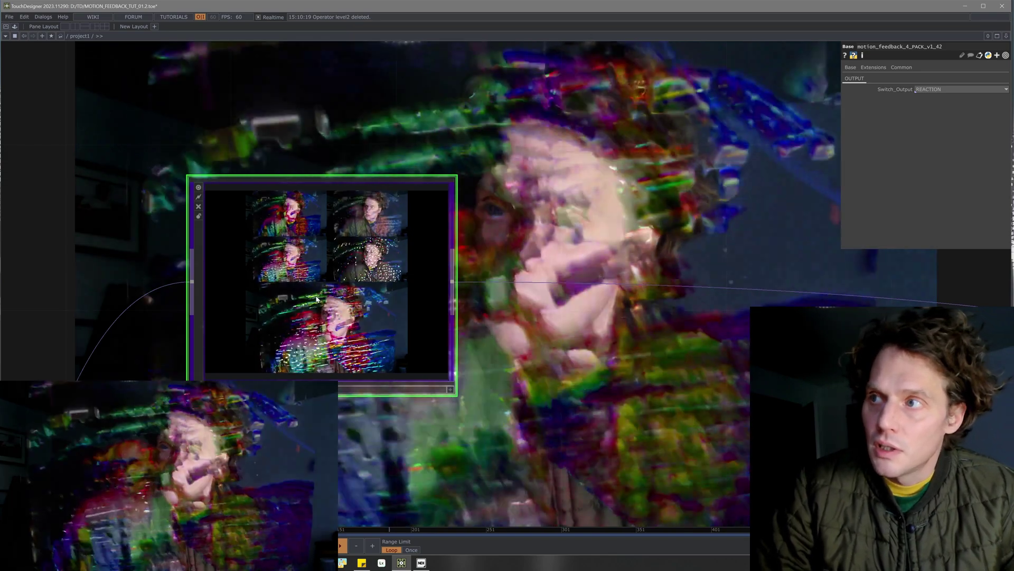
Go inside motion_feedback_4_PACK_v1_42 and review its simple, disp, react and edge feedback components and their shared input chain.
key(i)
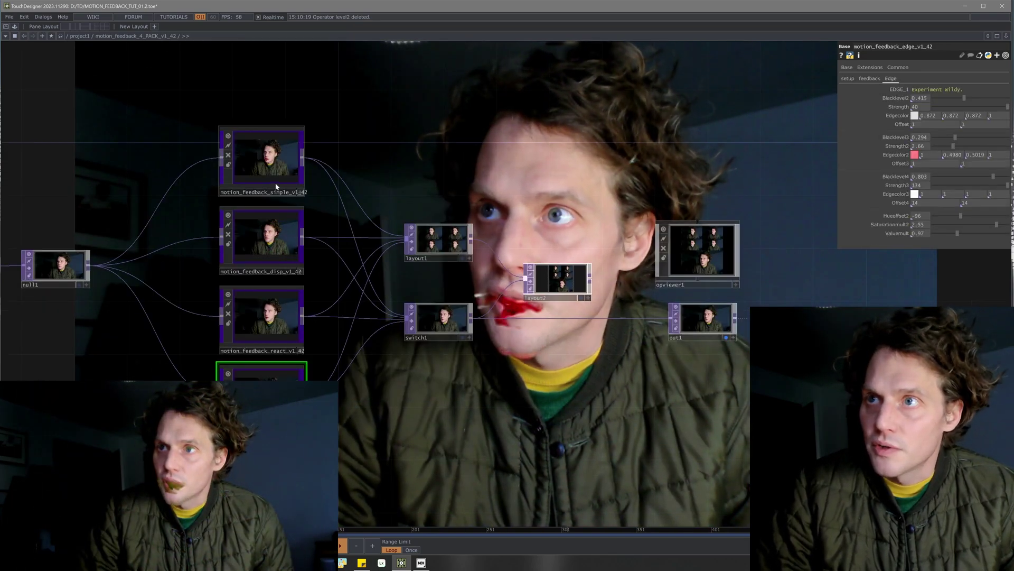
click(279, 181)
click(276, 248)
click(274, 325)
click(272, 373)
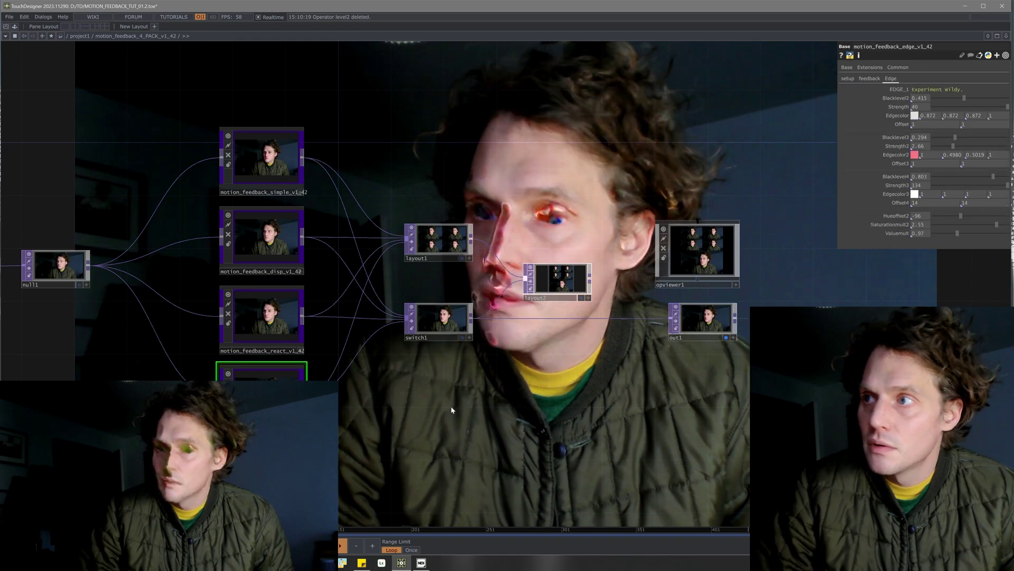
scroll(451, 408, down, 3)
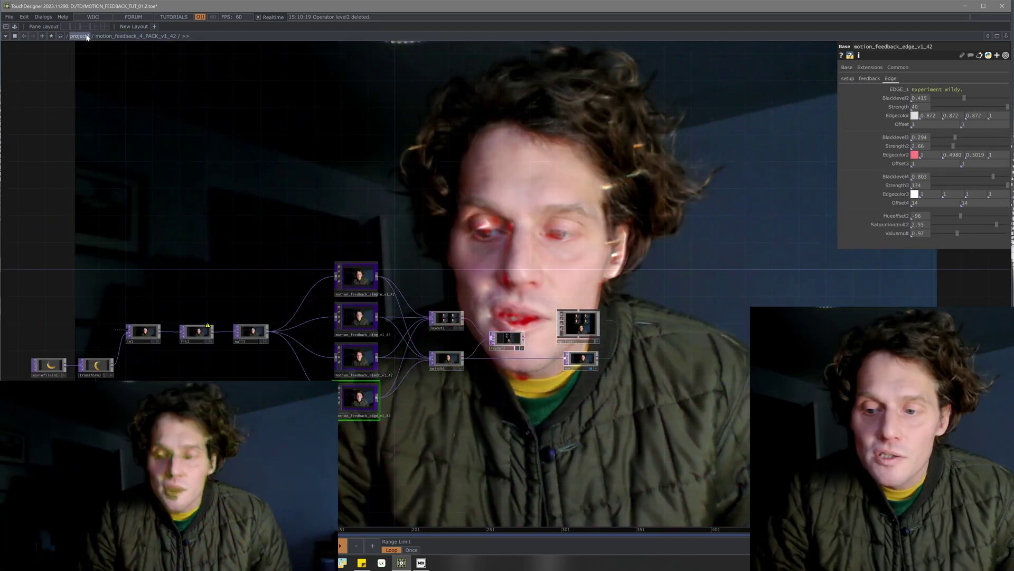